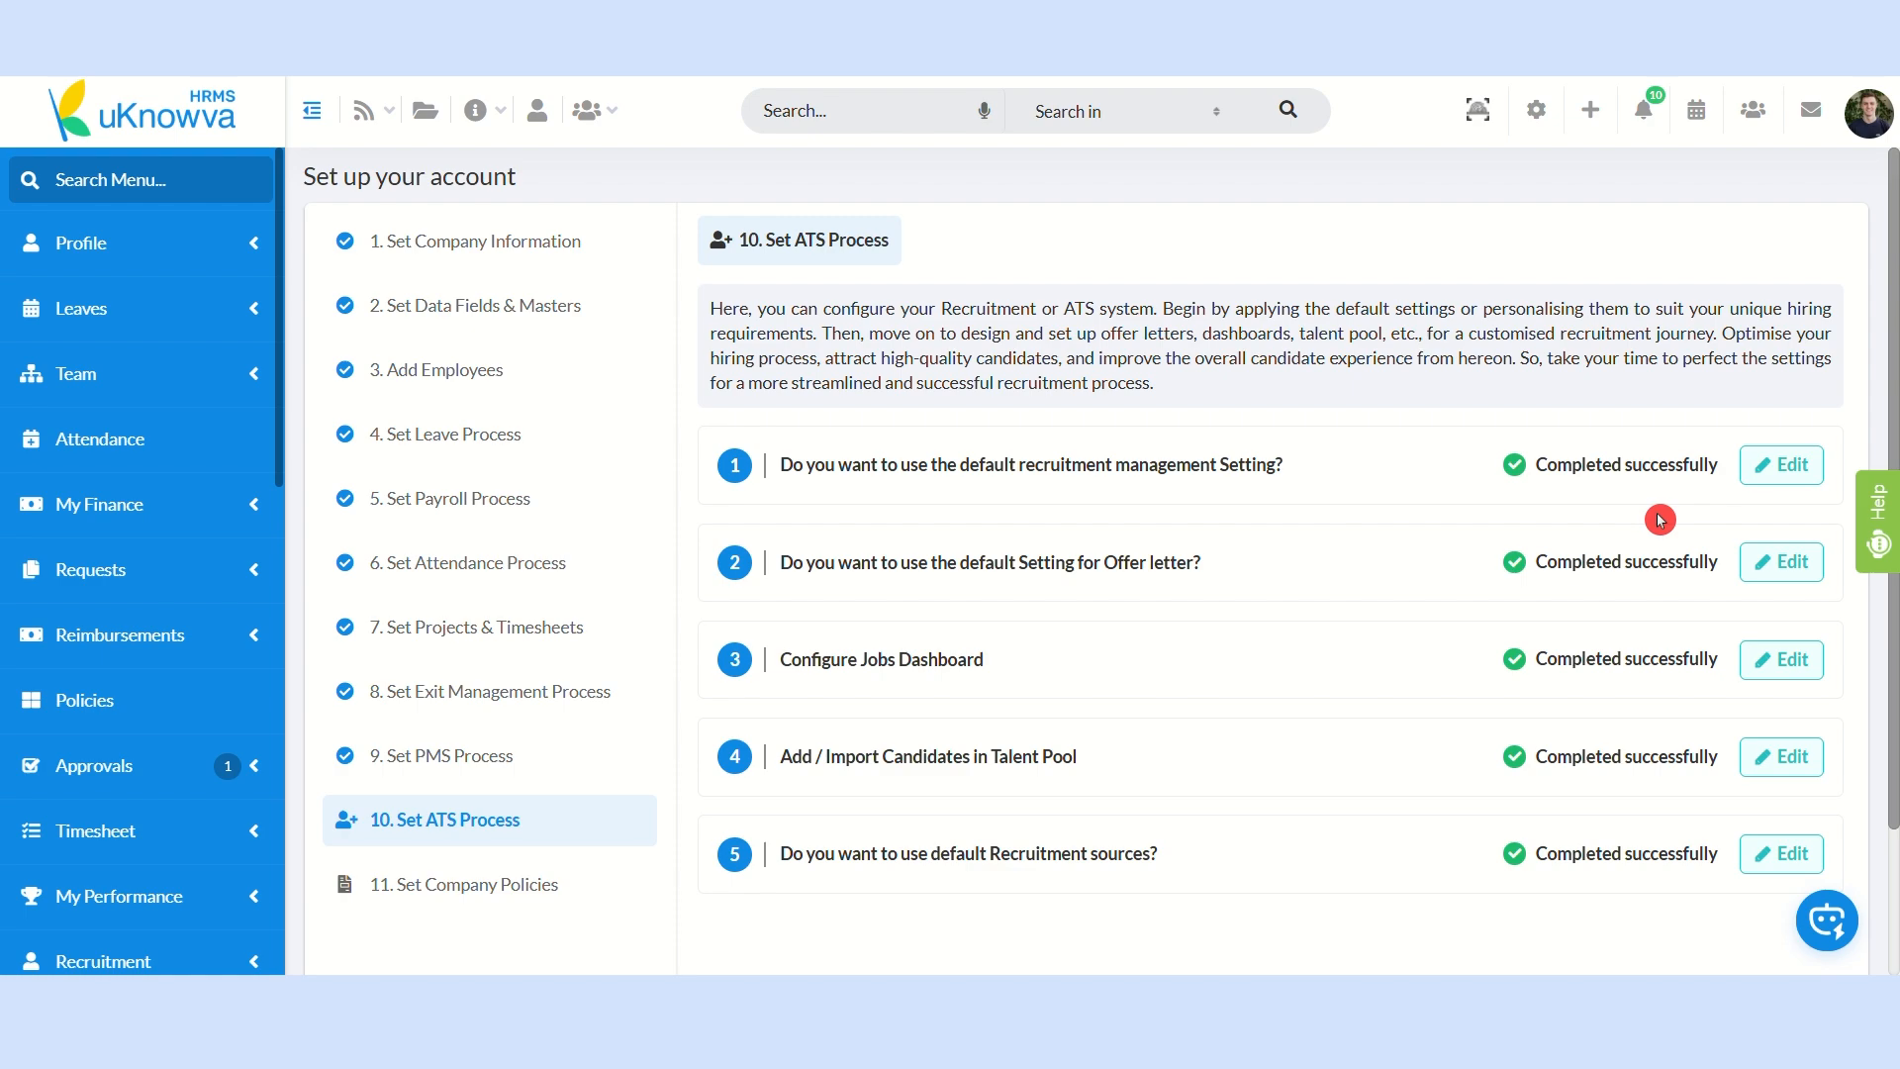
Step: Open the default recruitment management setting for editing and choose to change its settings instead of using defaults
left_click(1786, 465)
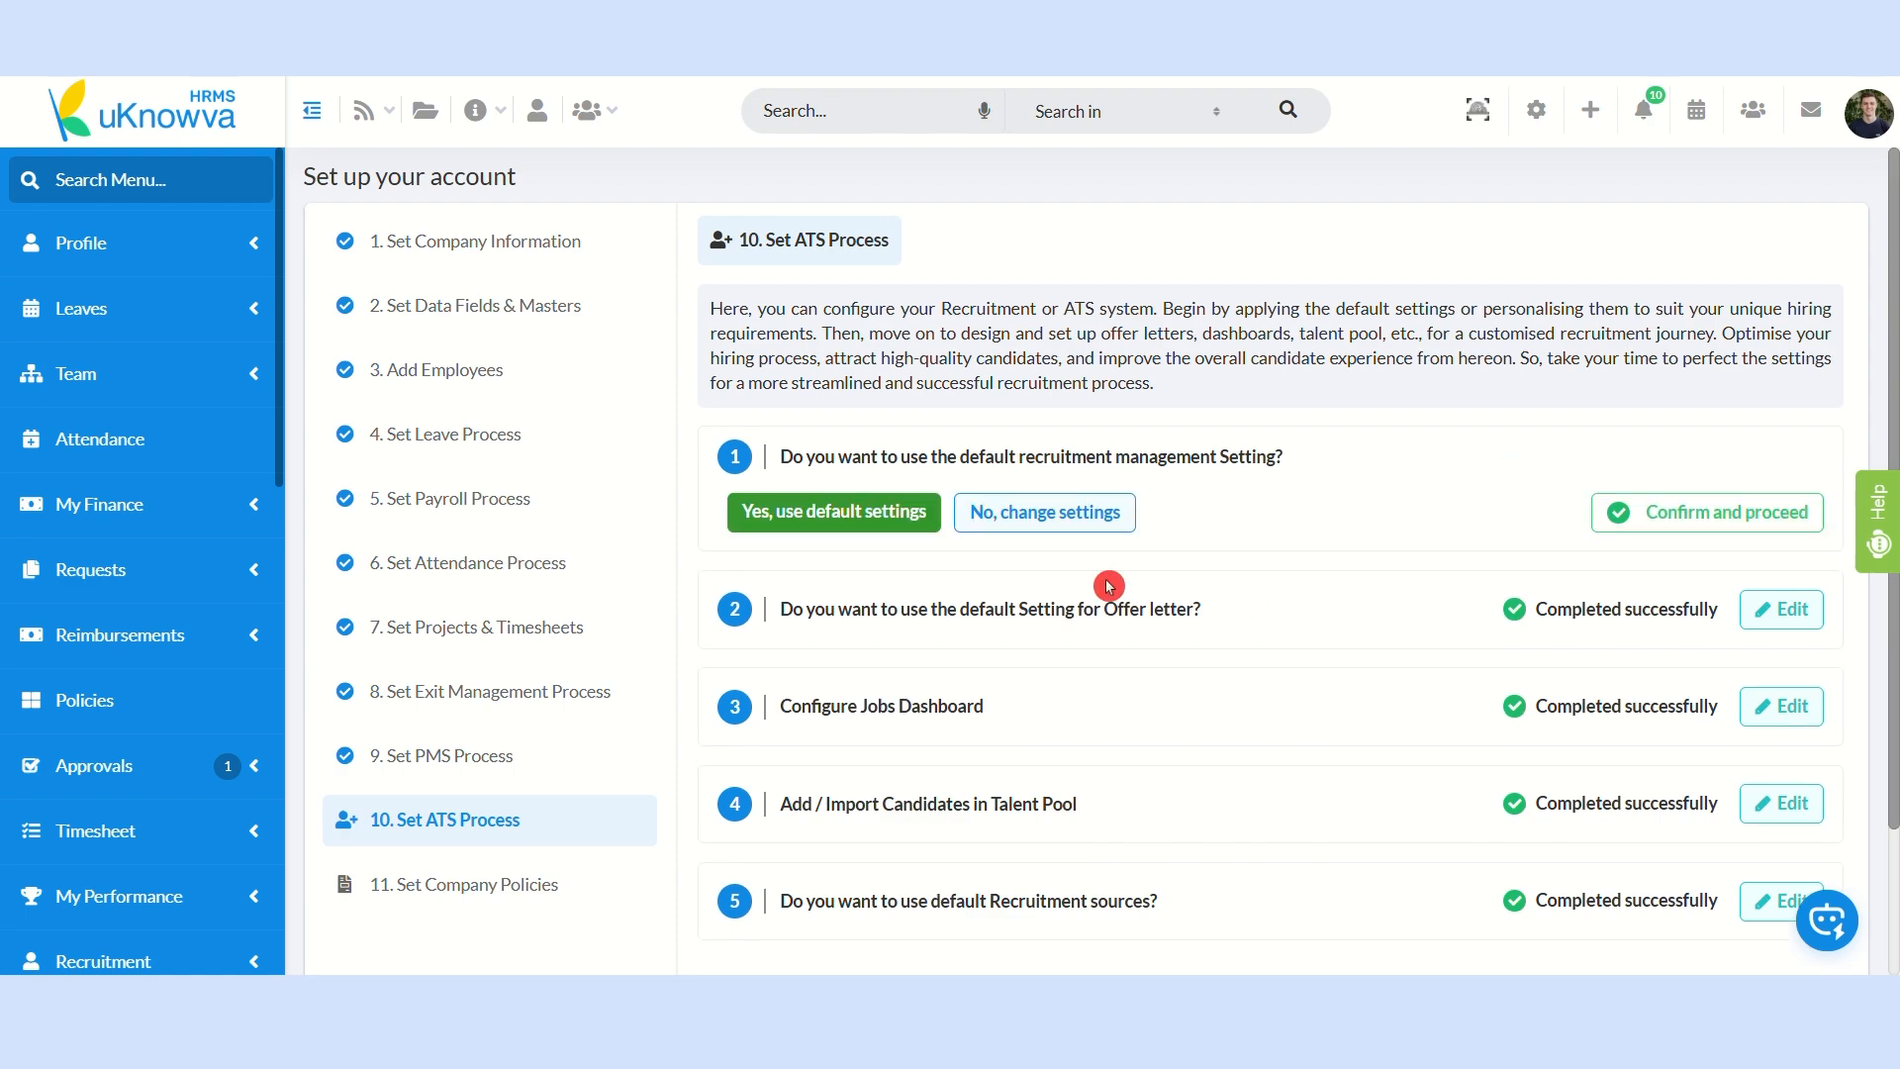
left_click(869, 529)
left_click(868, 531)
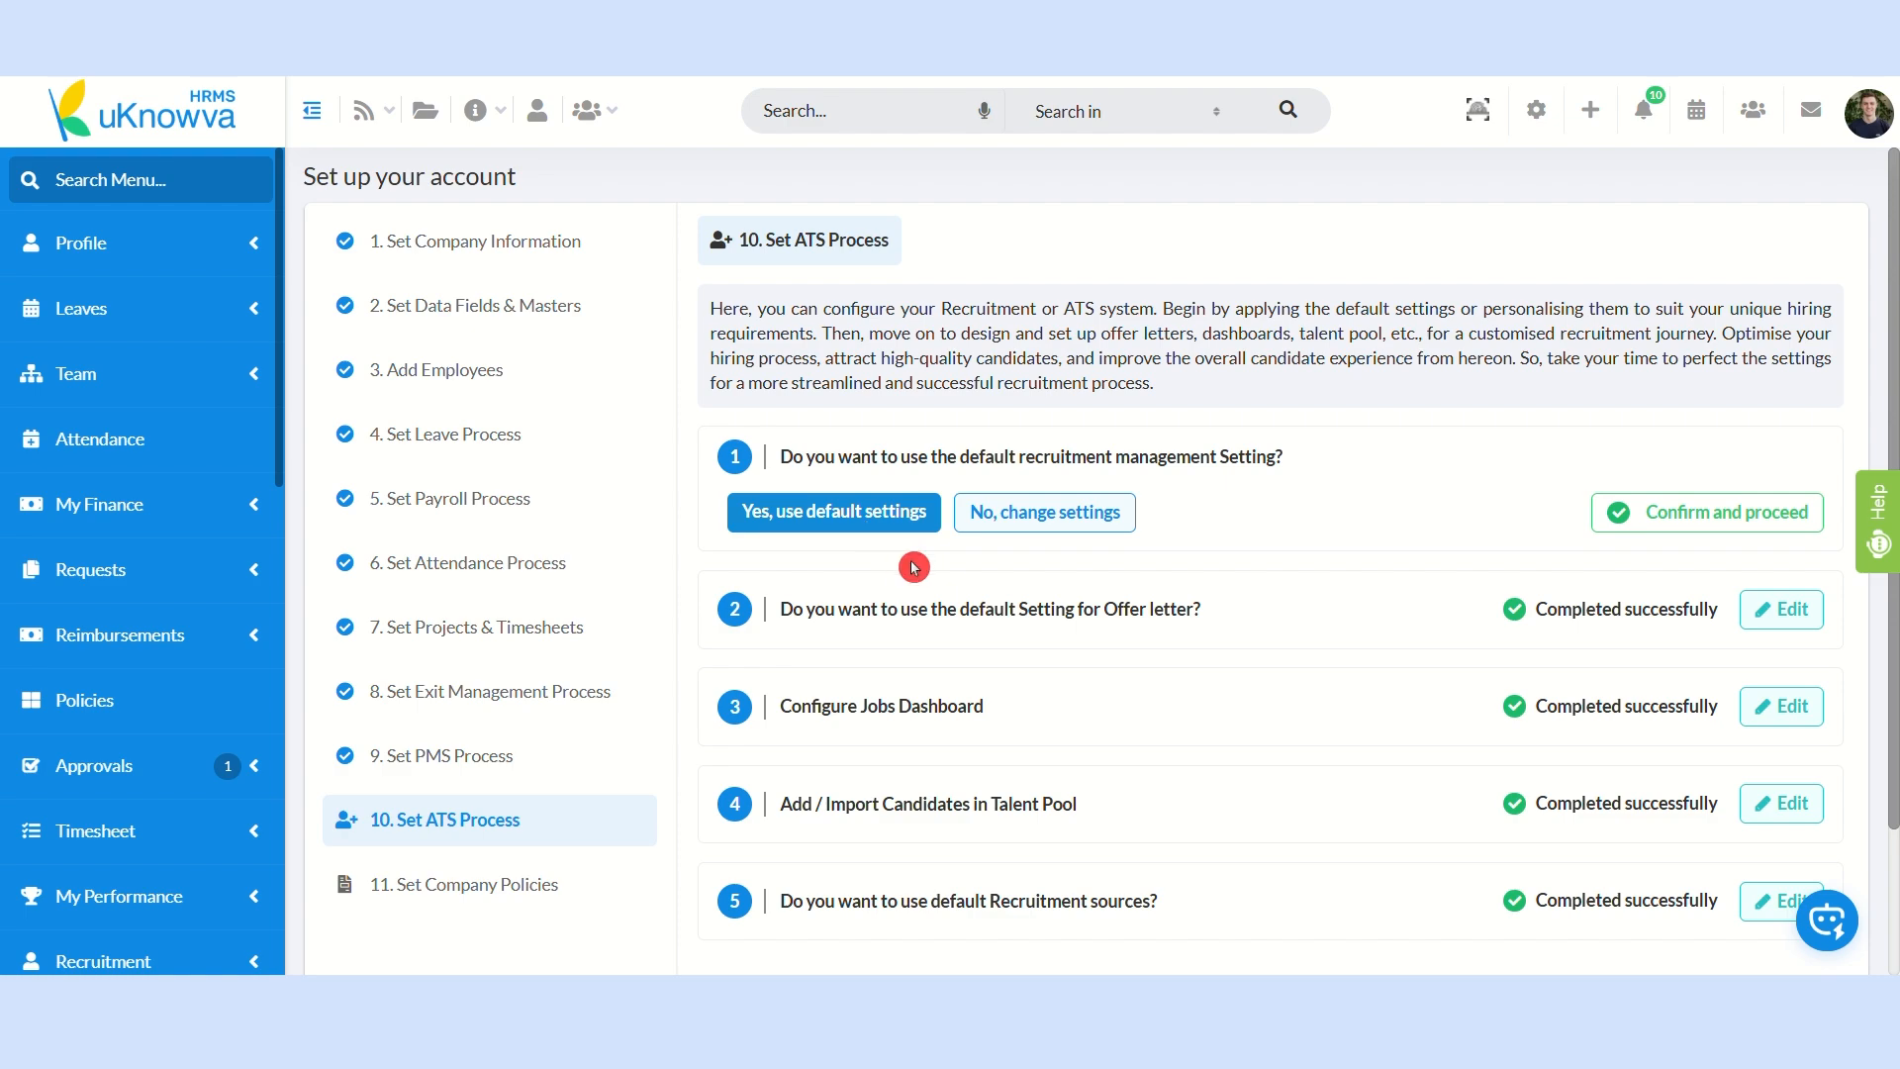
left_click(1066, 515)
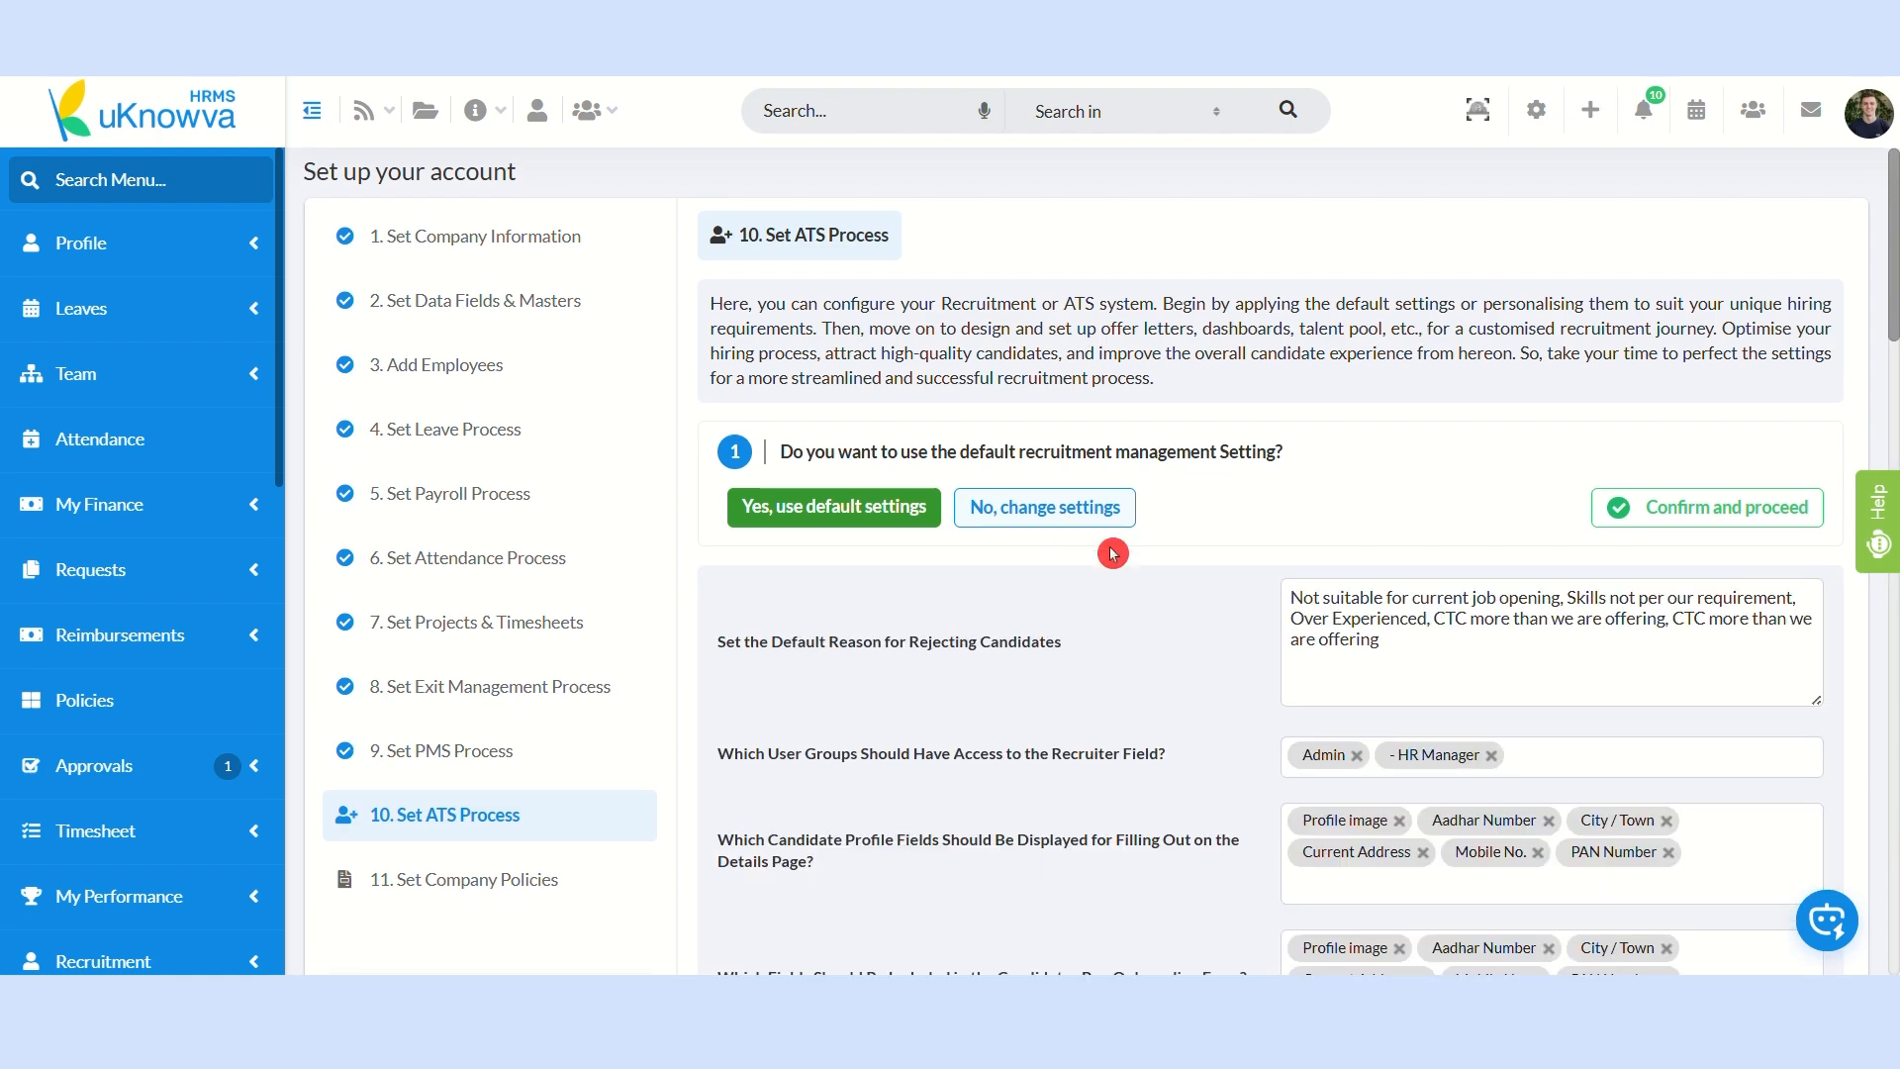
Step: Turn on email notifications to recruitment admins whenever a candidate applies for a job
scroll(1079, 559, "down", 1)
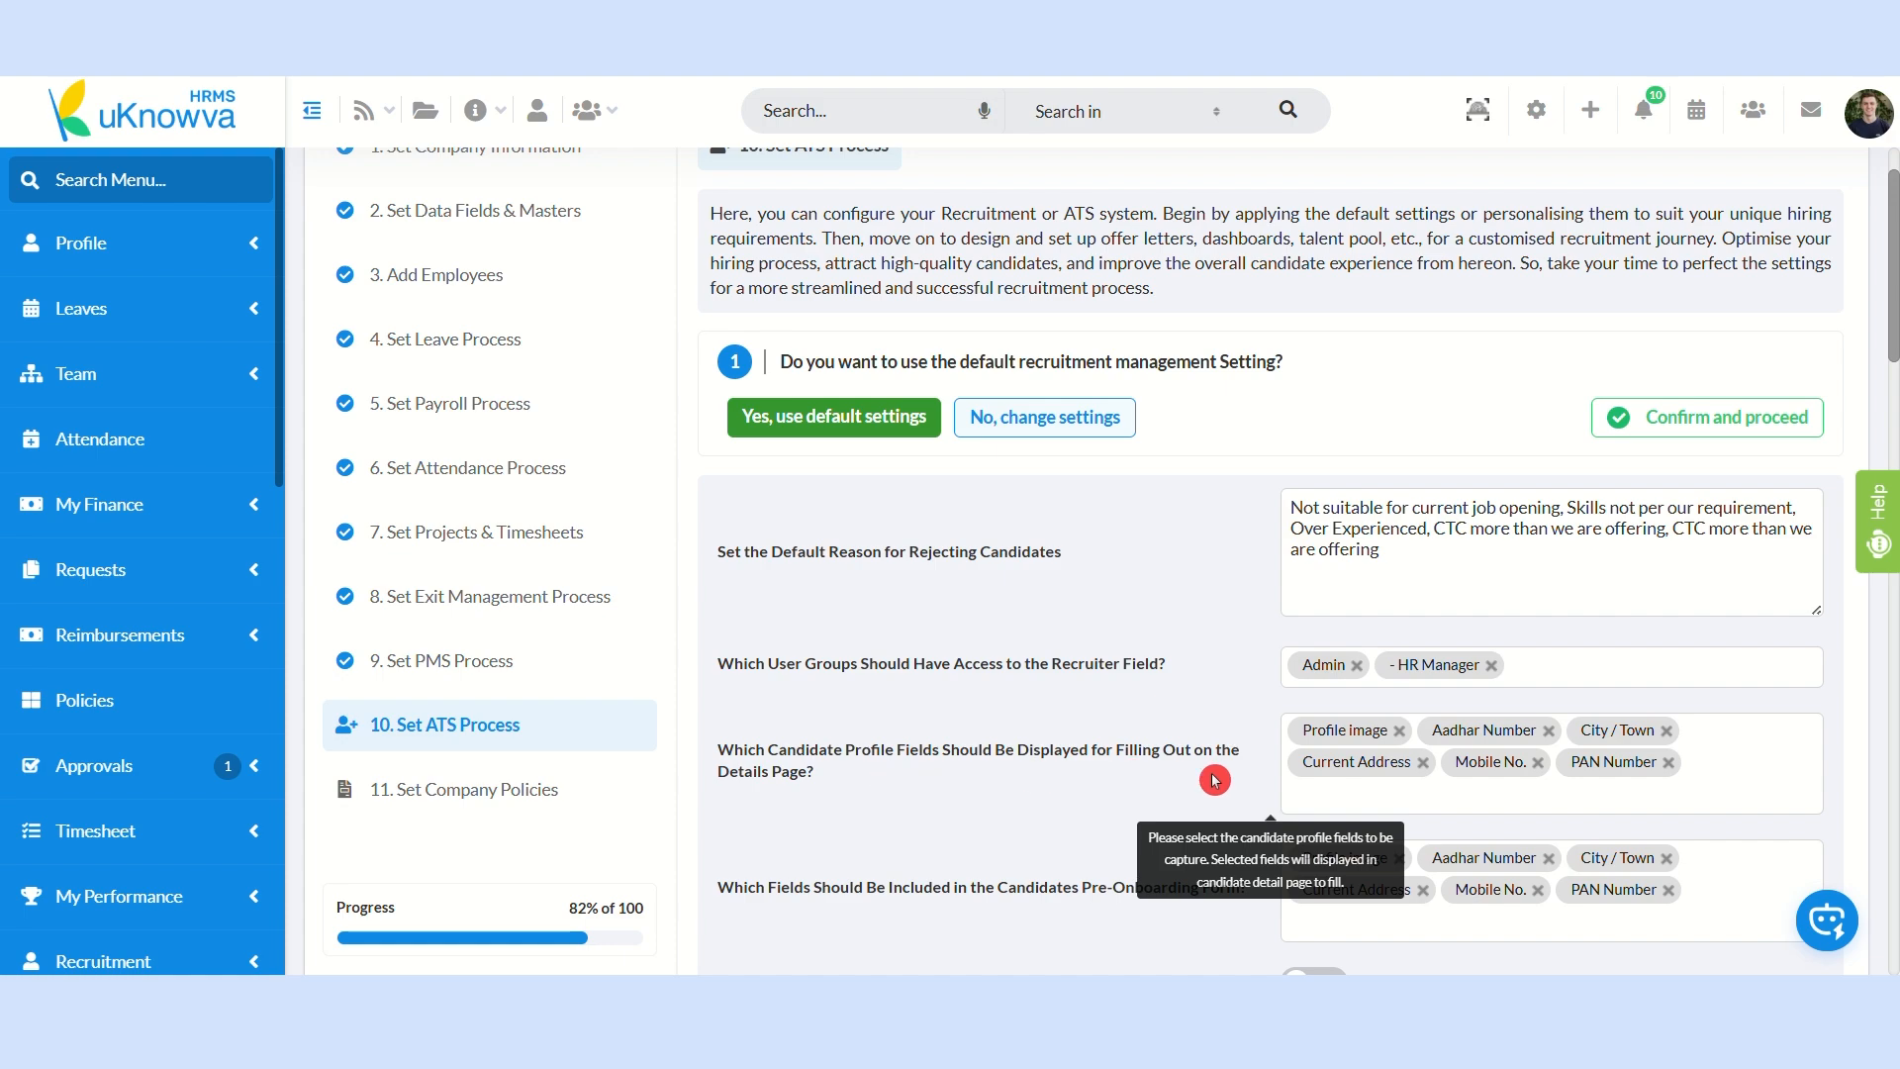
scroll(1204, 780, "down", 3)
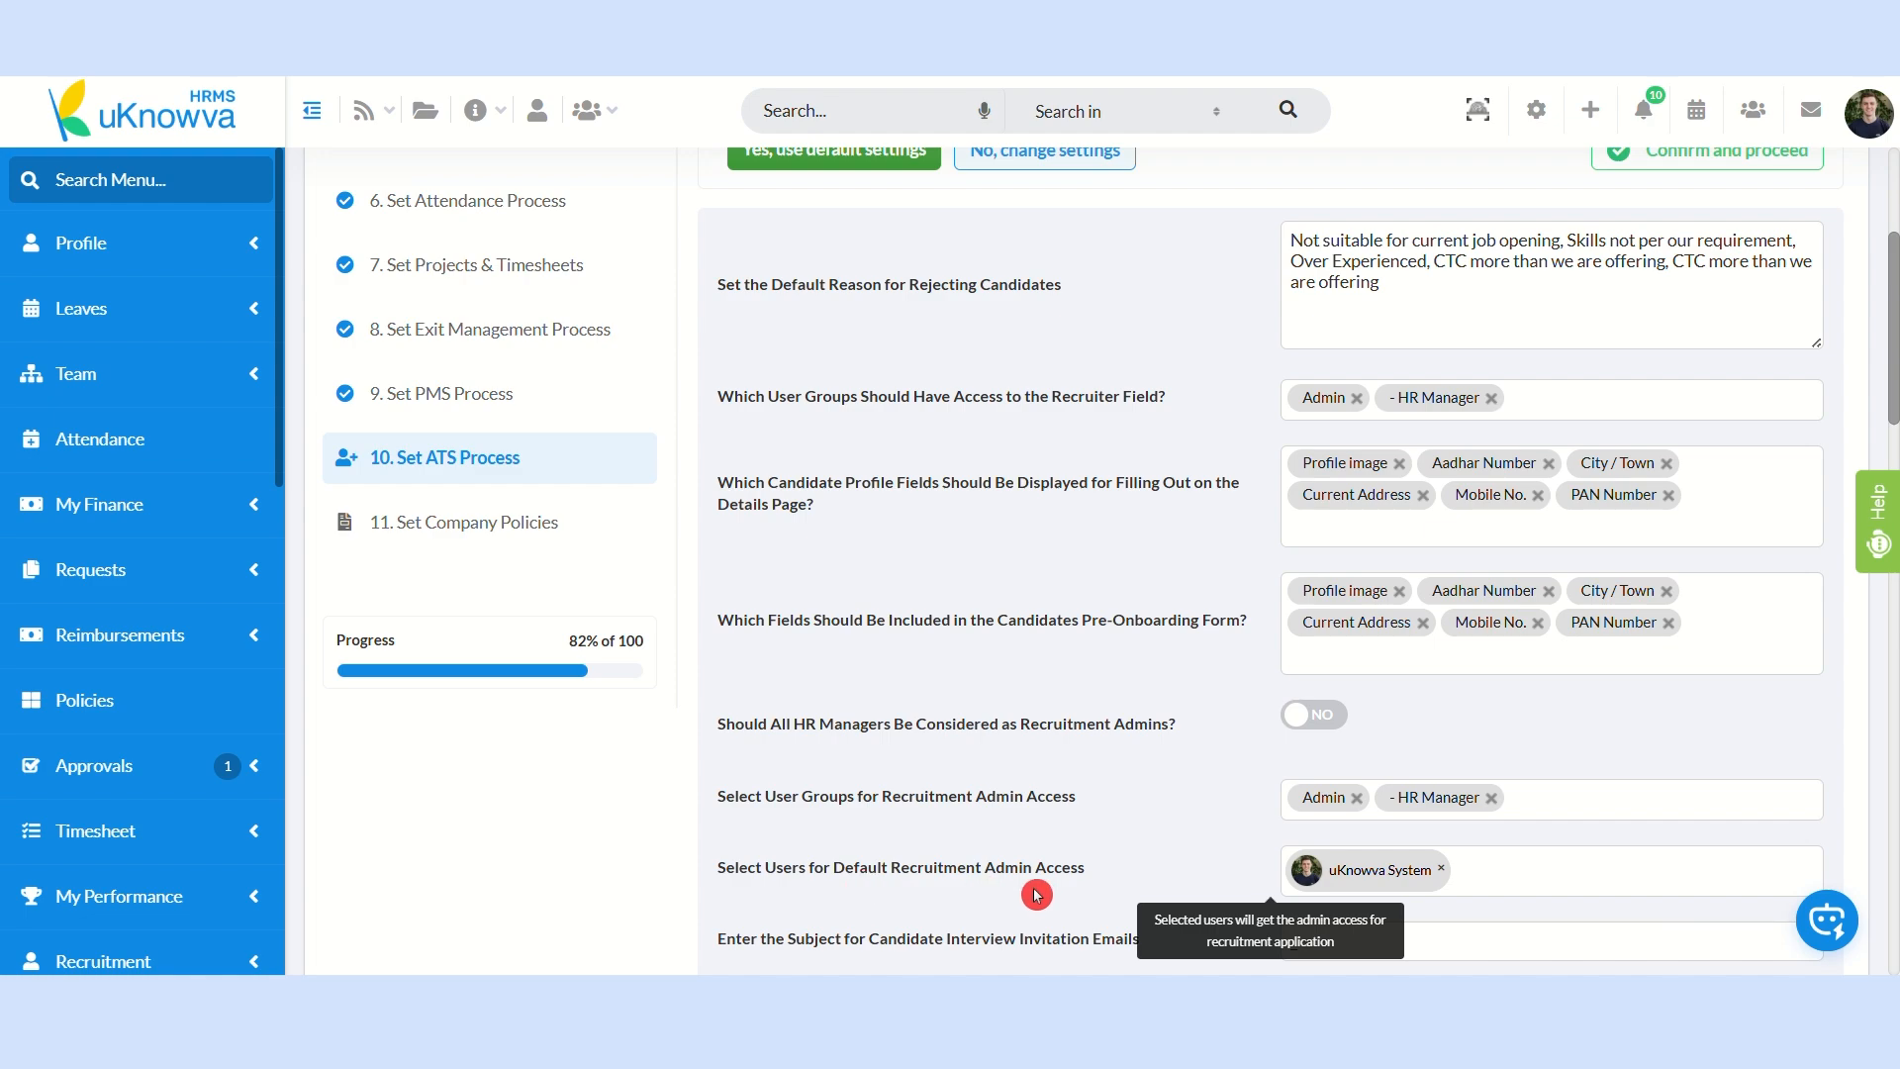
scroll(1037, 895, "up", 1)
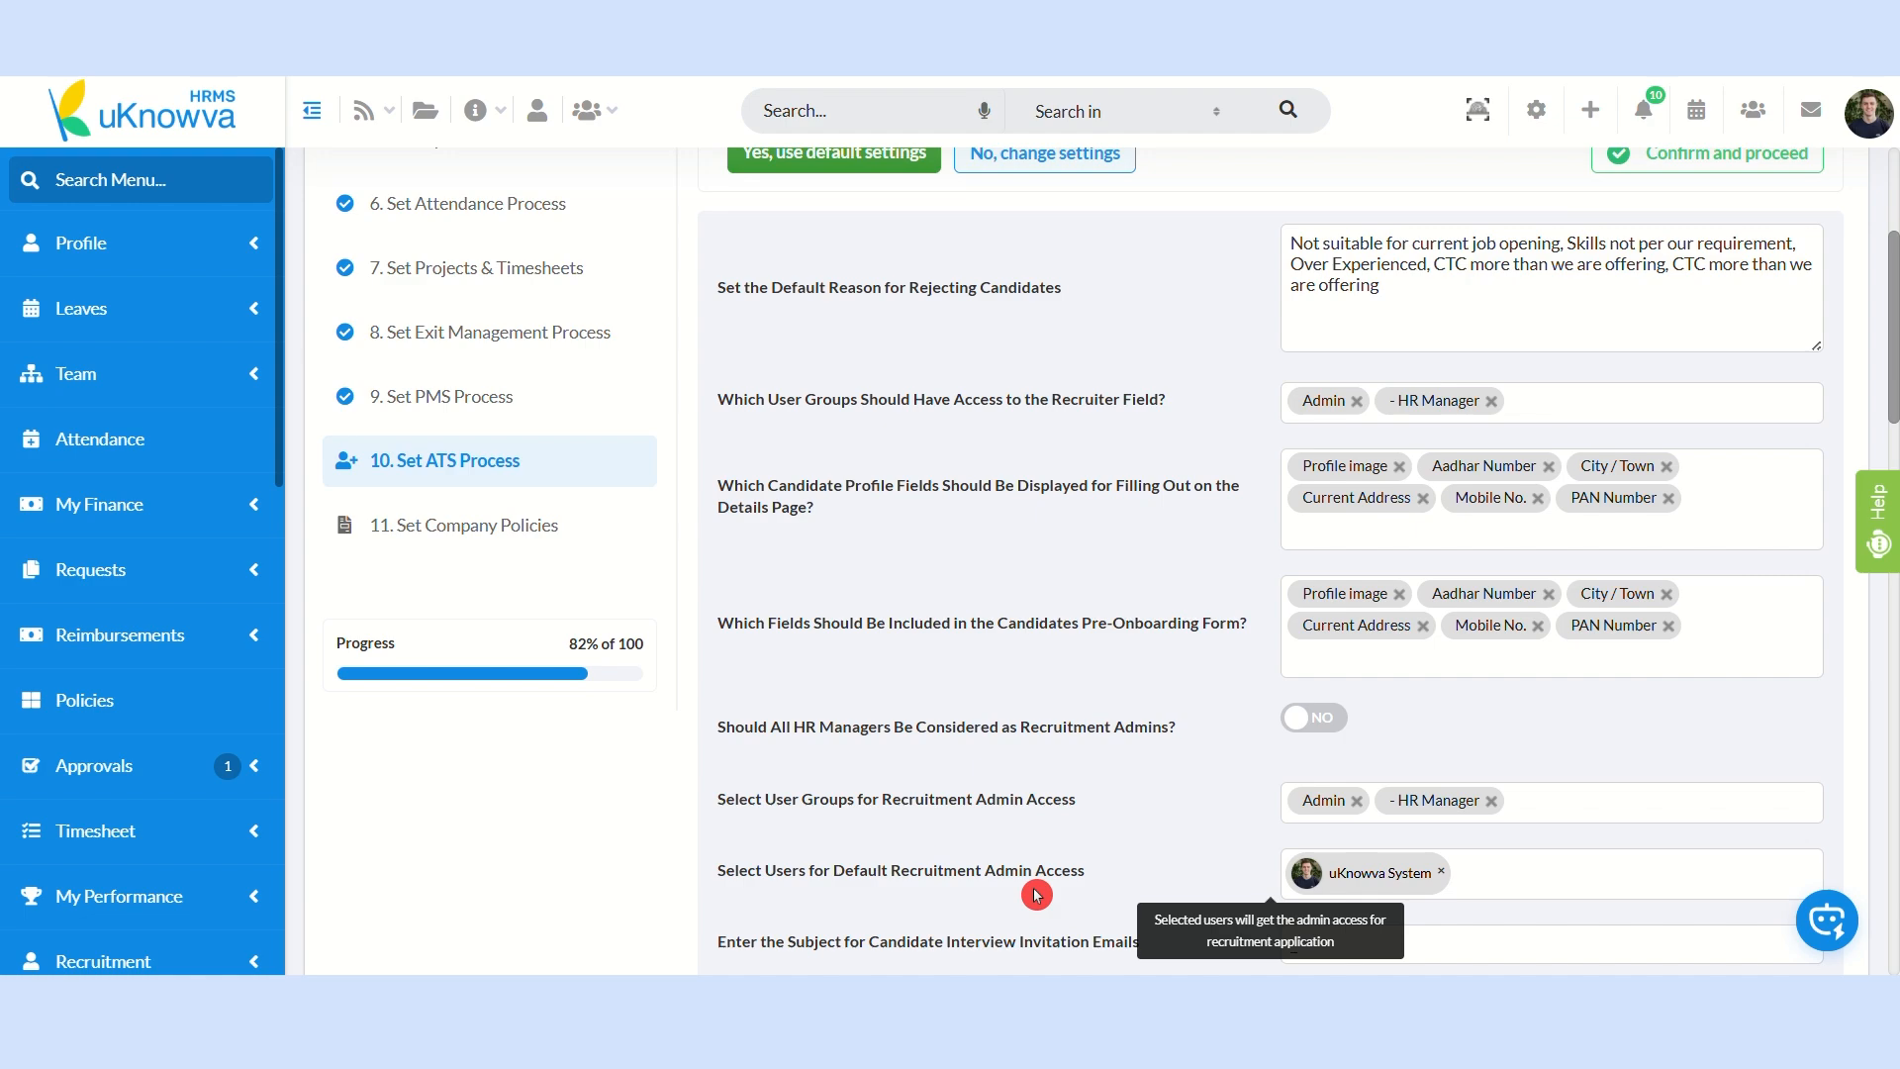
scroll(1037, 895, "down", 3)
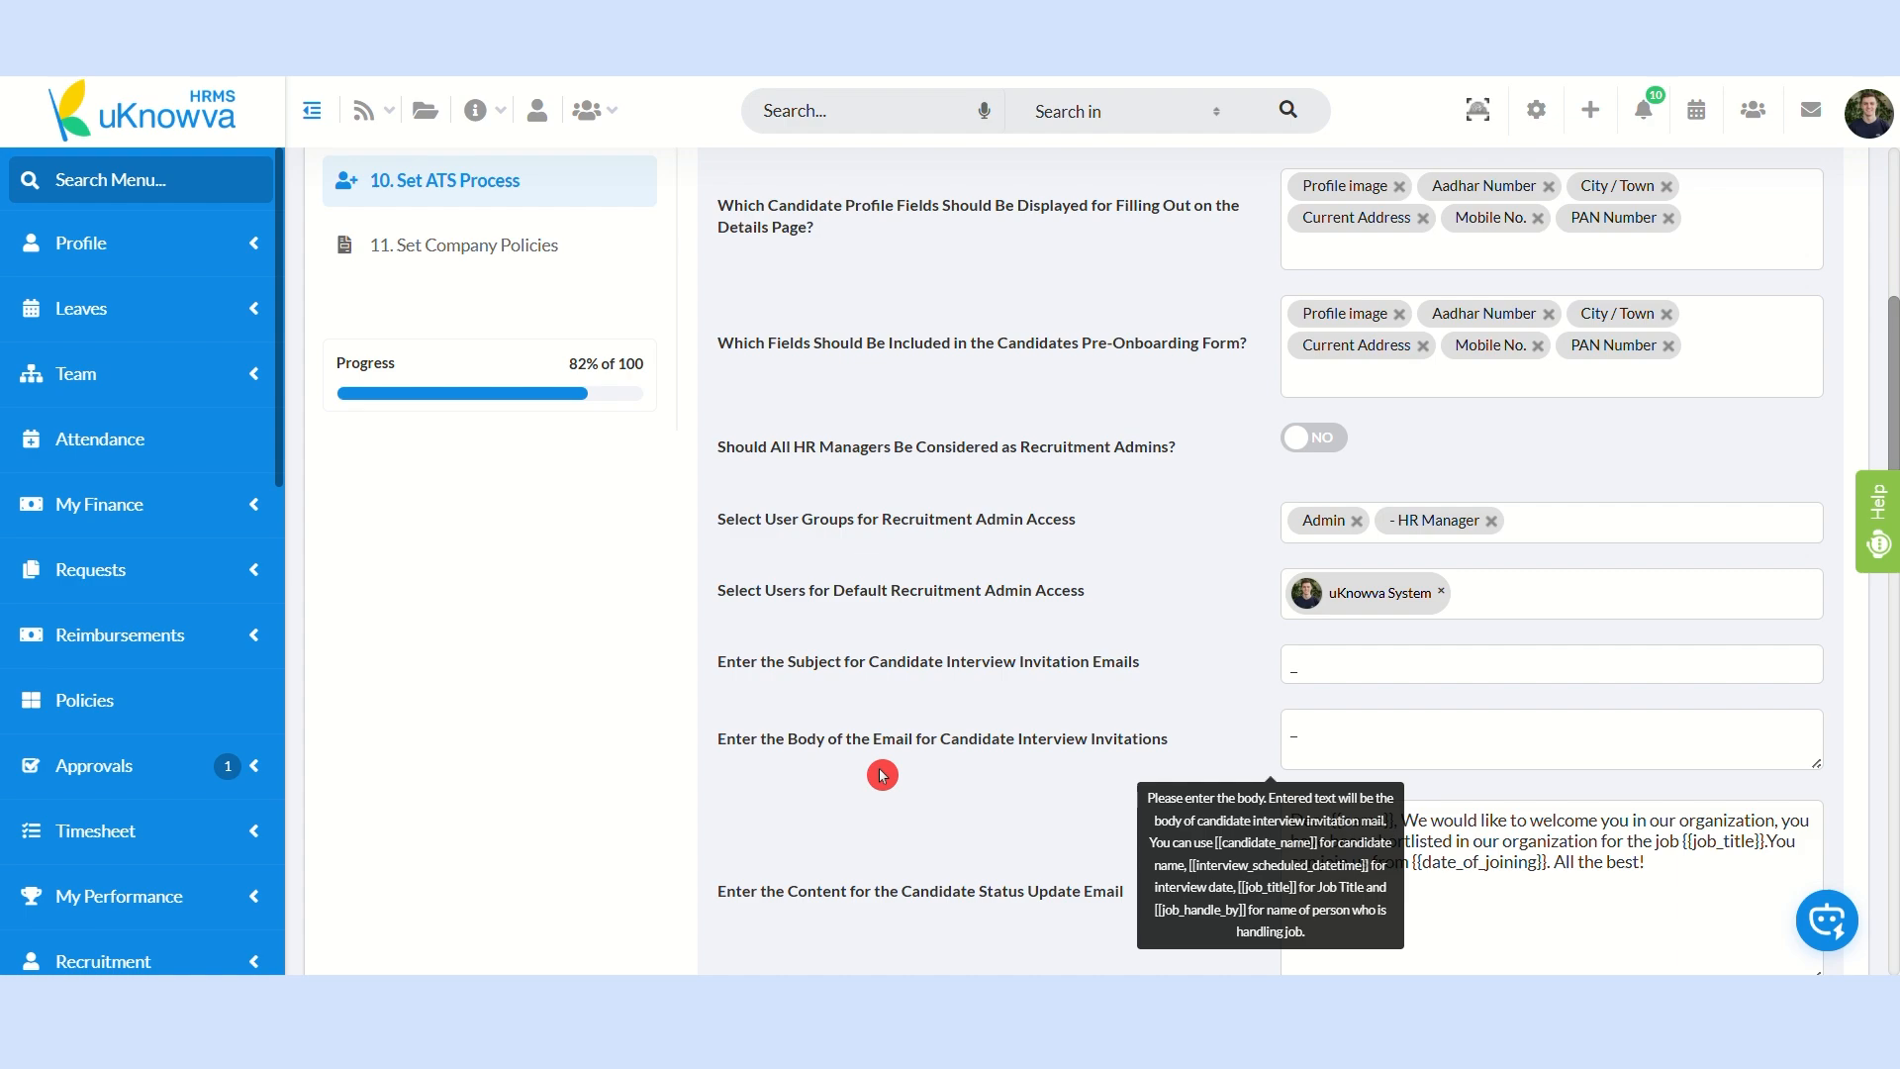
scroll(878, 773, "down", 1)
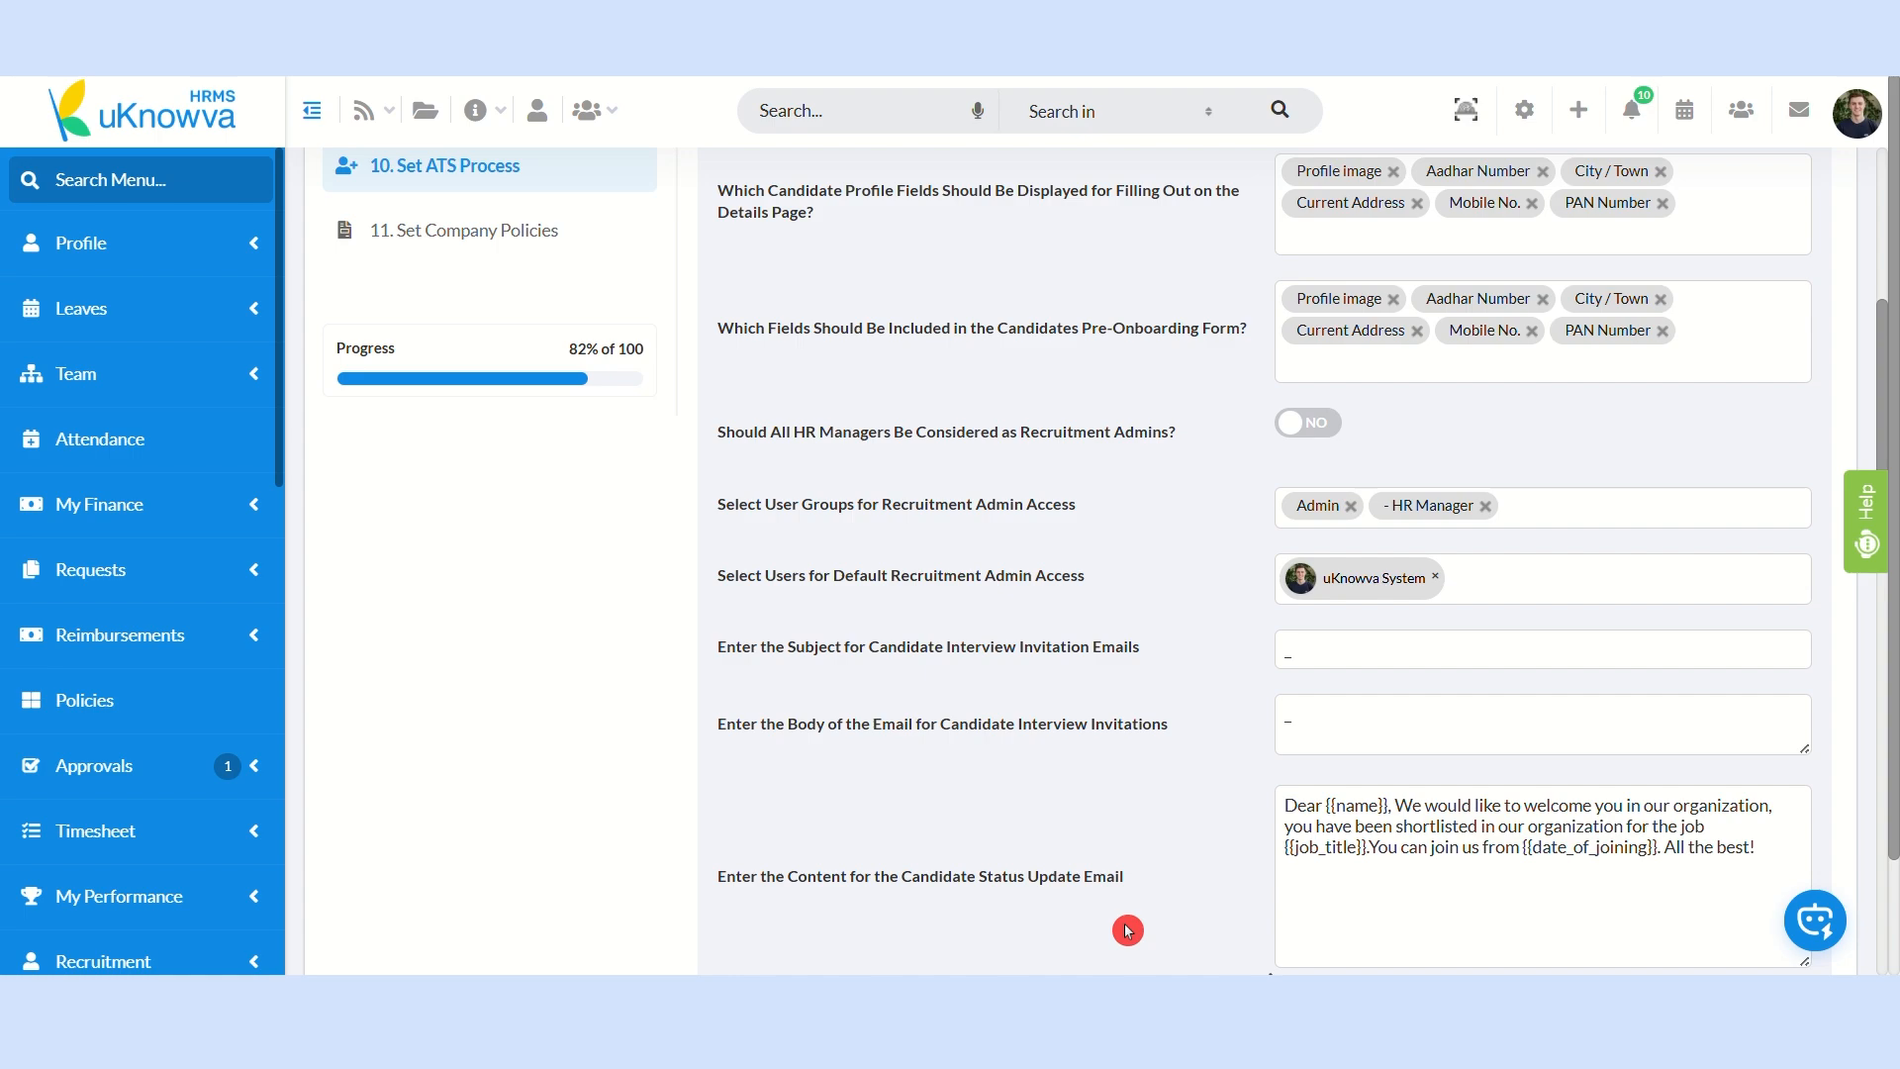
scroll(1170, 933, "down", 1)
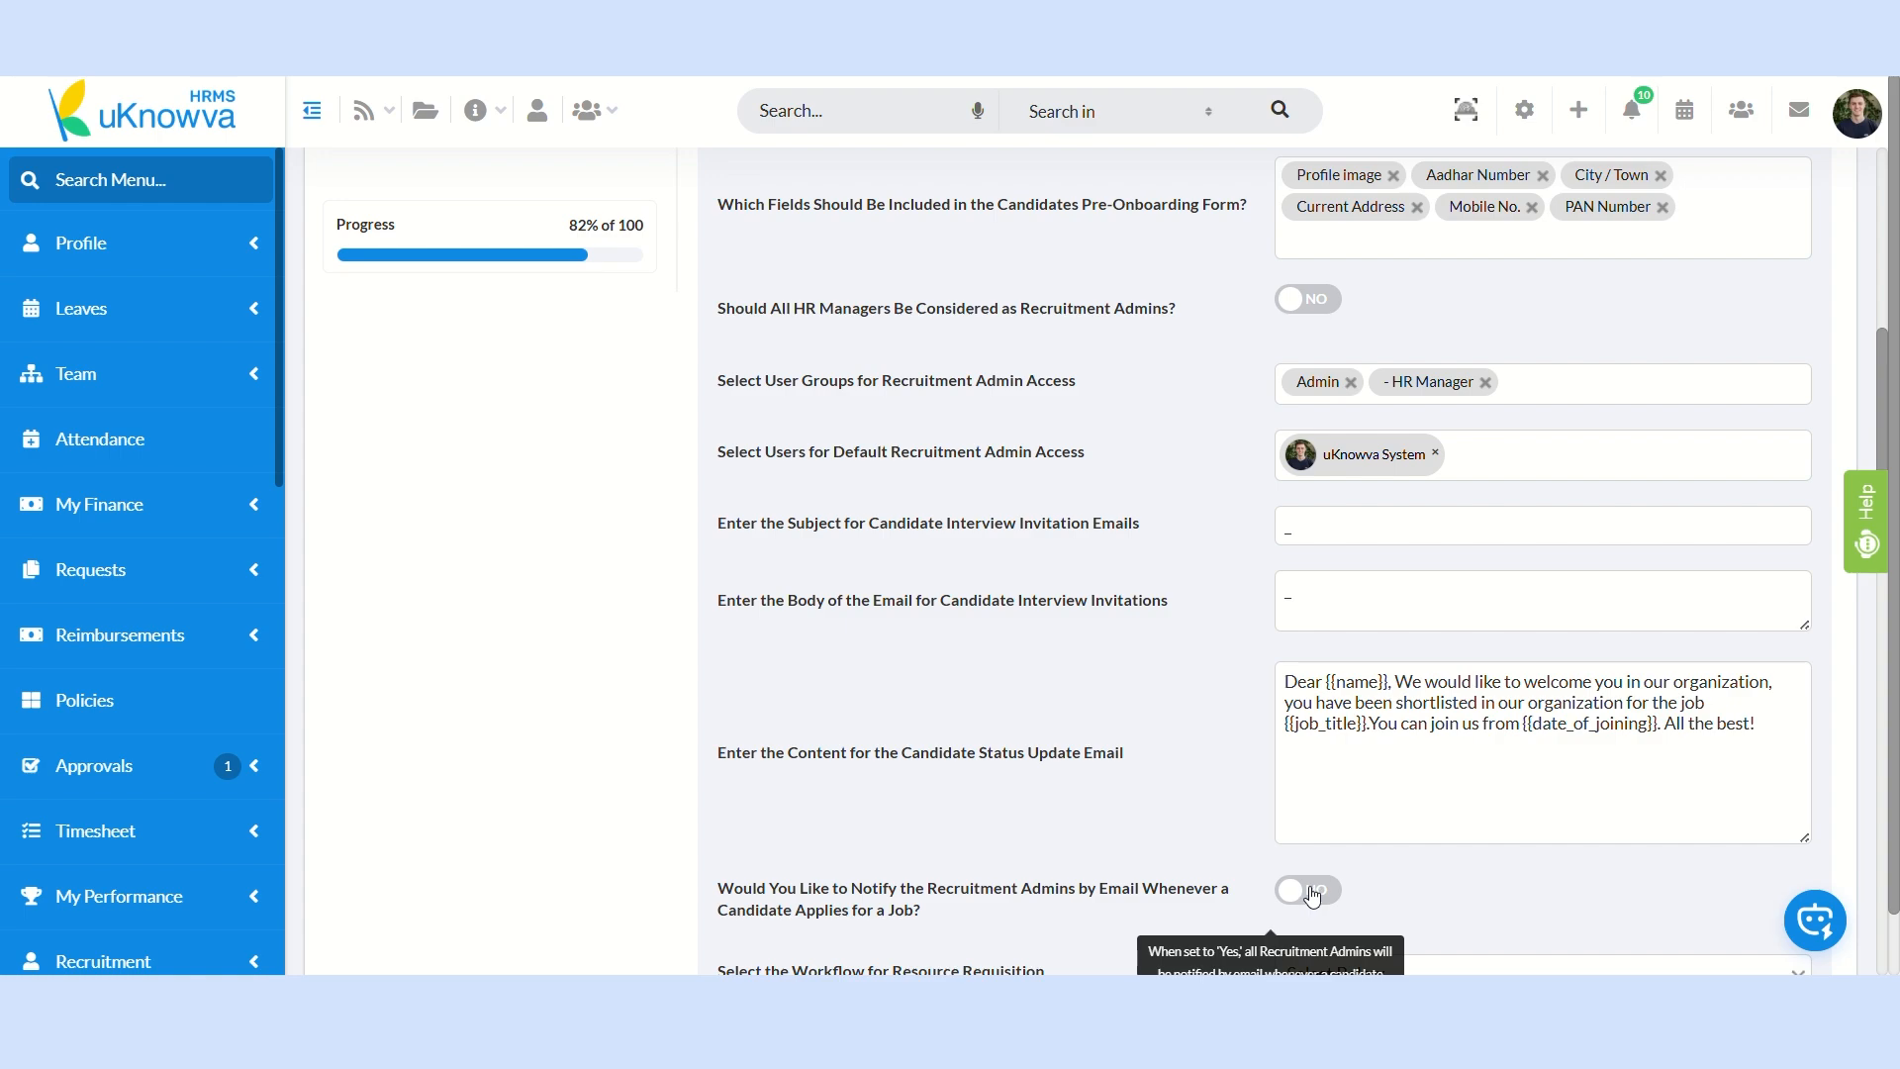
left_click(1308, 898)
left_click(1313, 922)
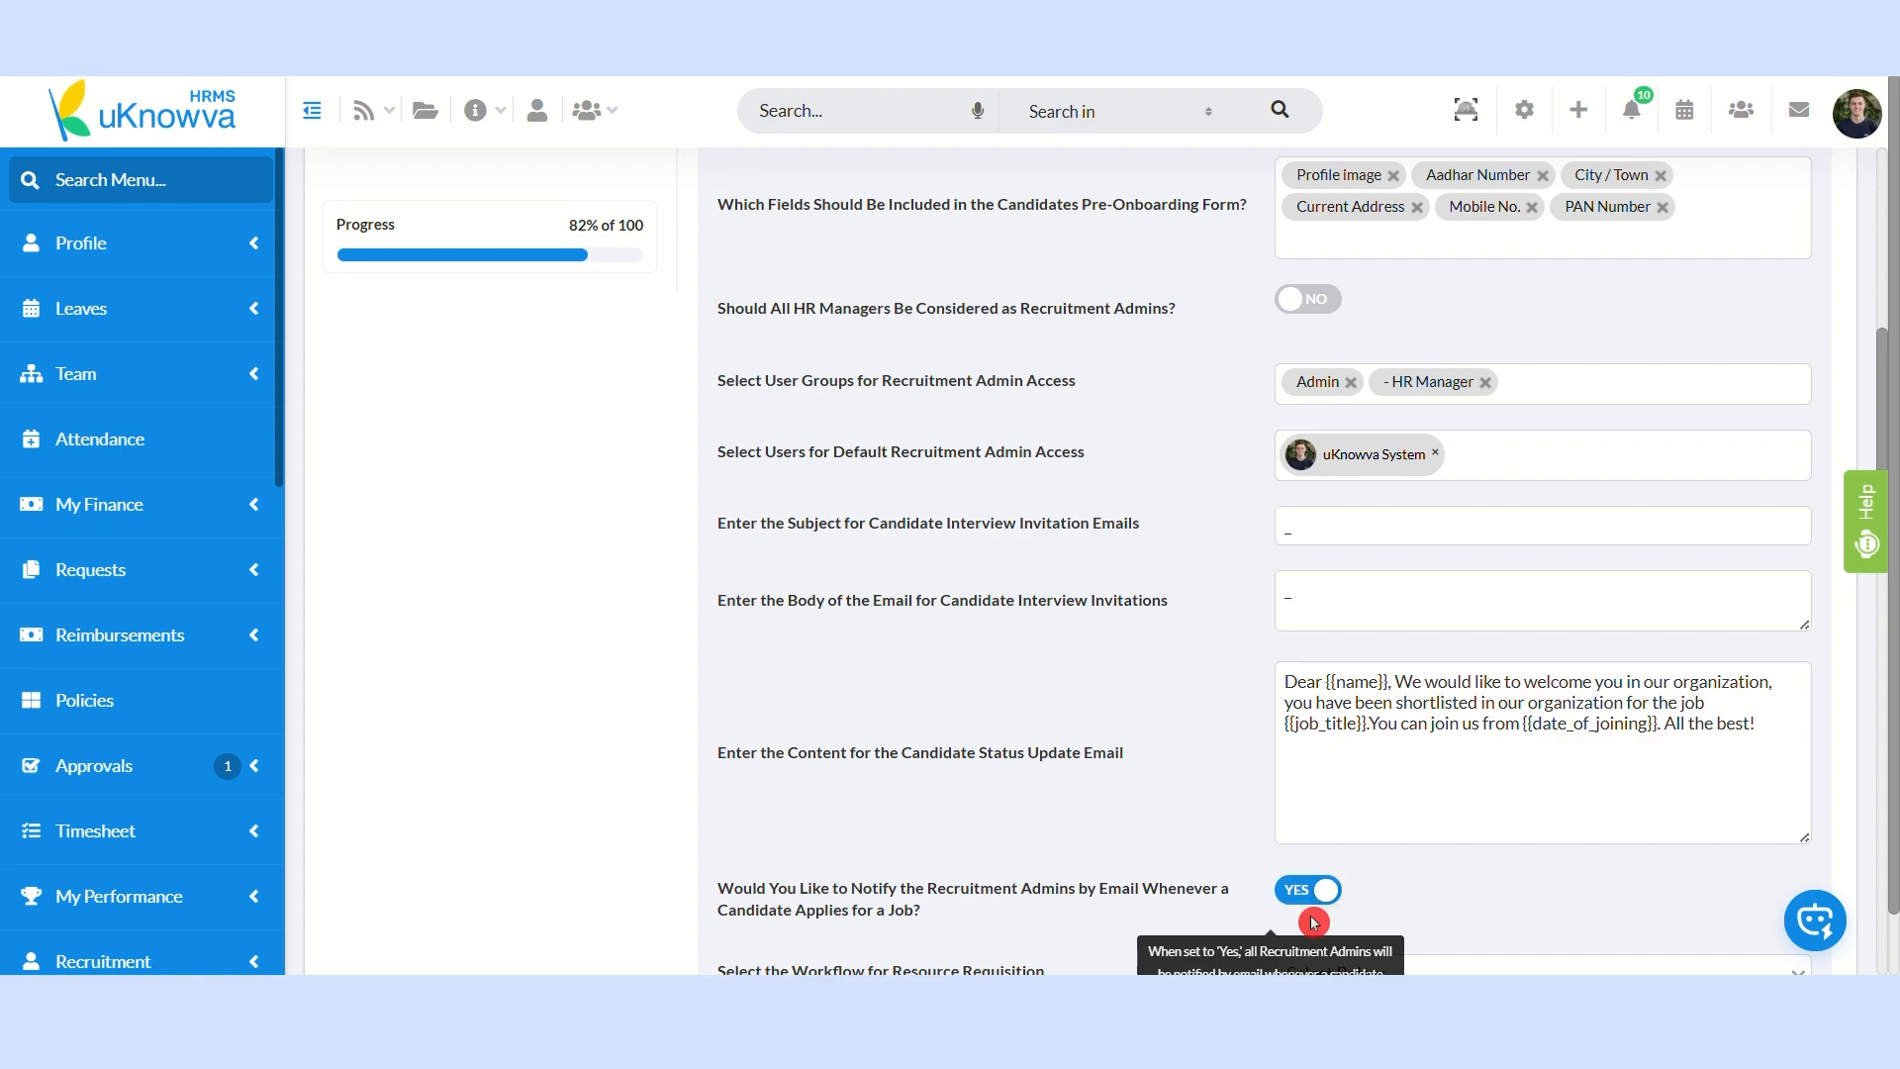
Step: Review the resource requisition workflow options and the Advance Setting section without changing them
scroll(1313, 921, "down", 2)
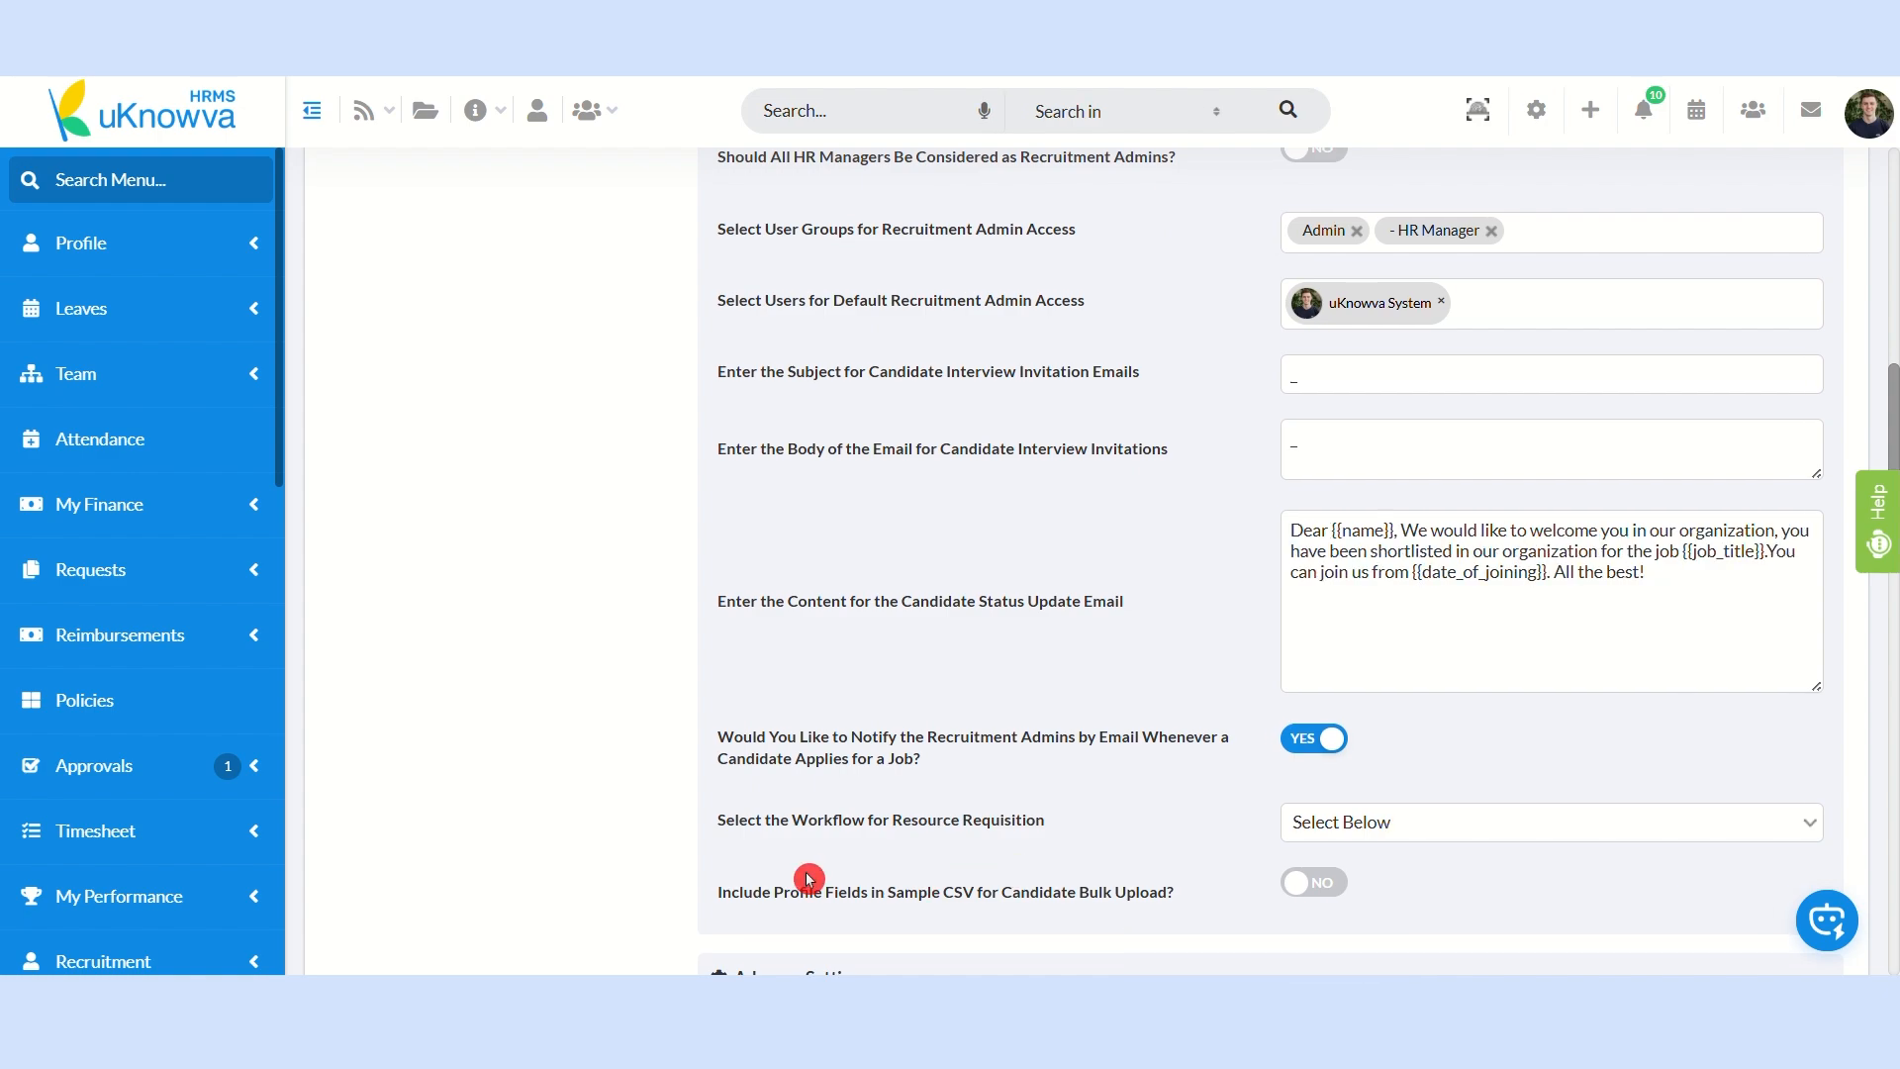
left_click(1312, 837)
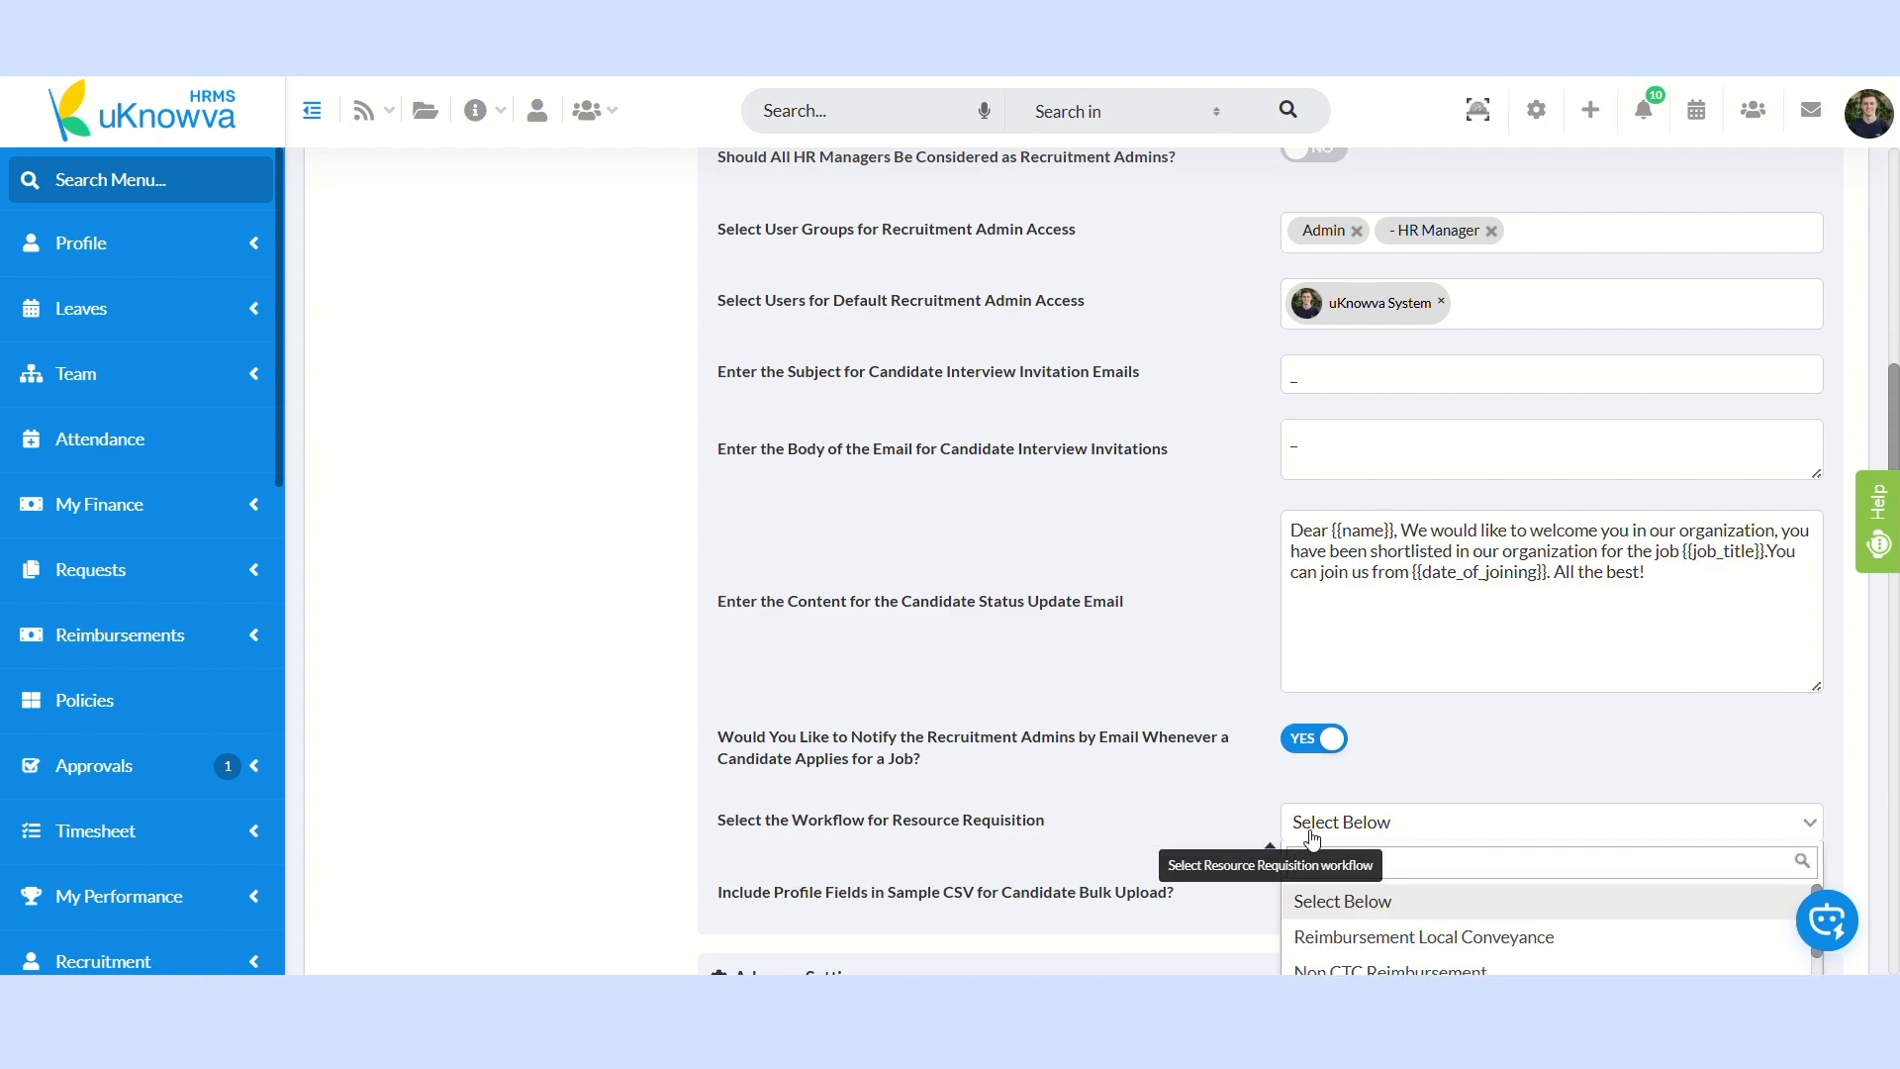
scroll(1316, 861, "down", 1)
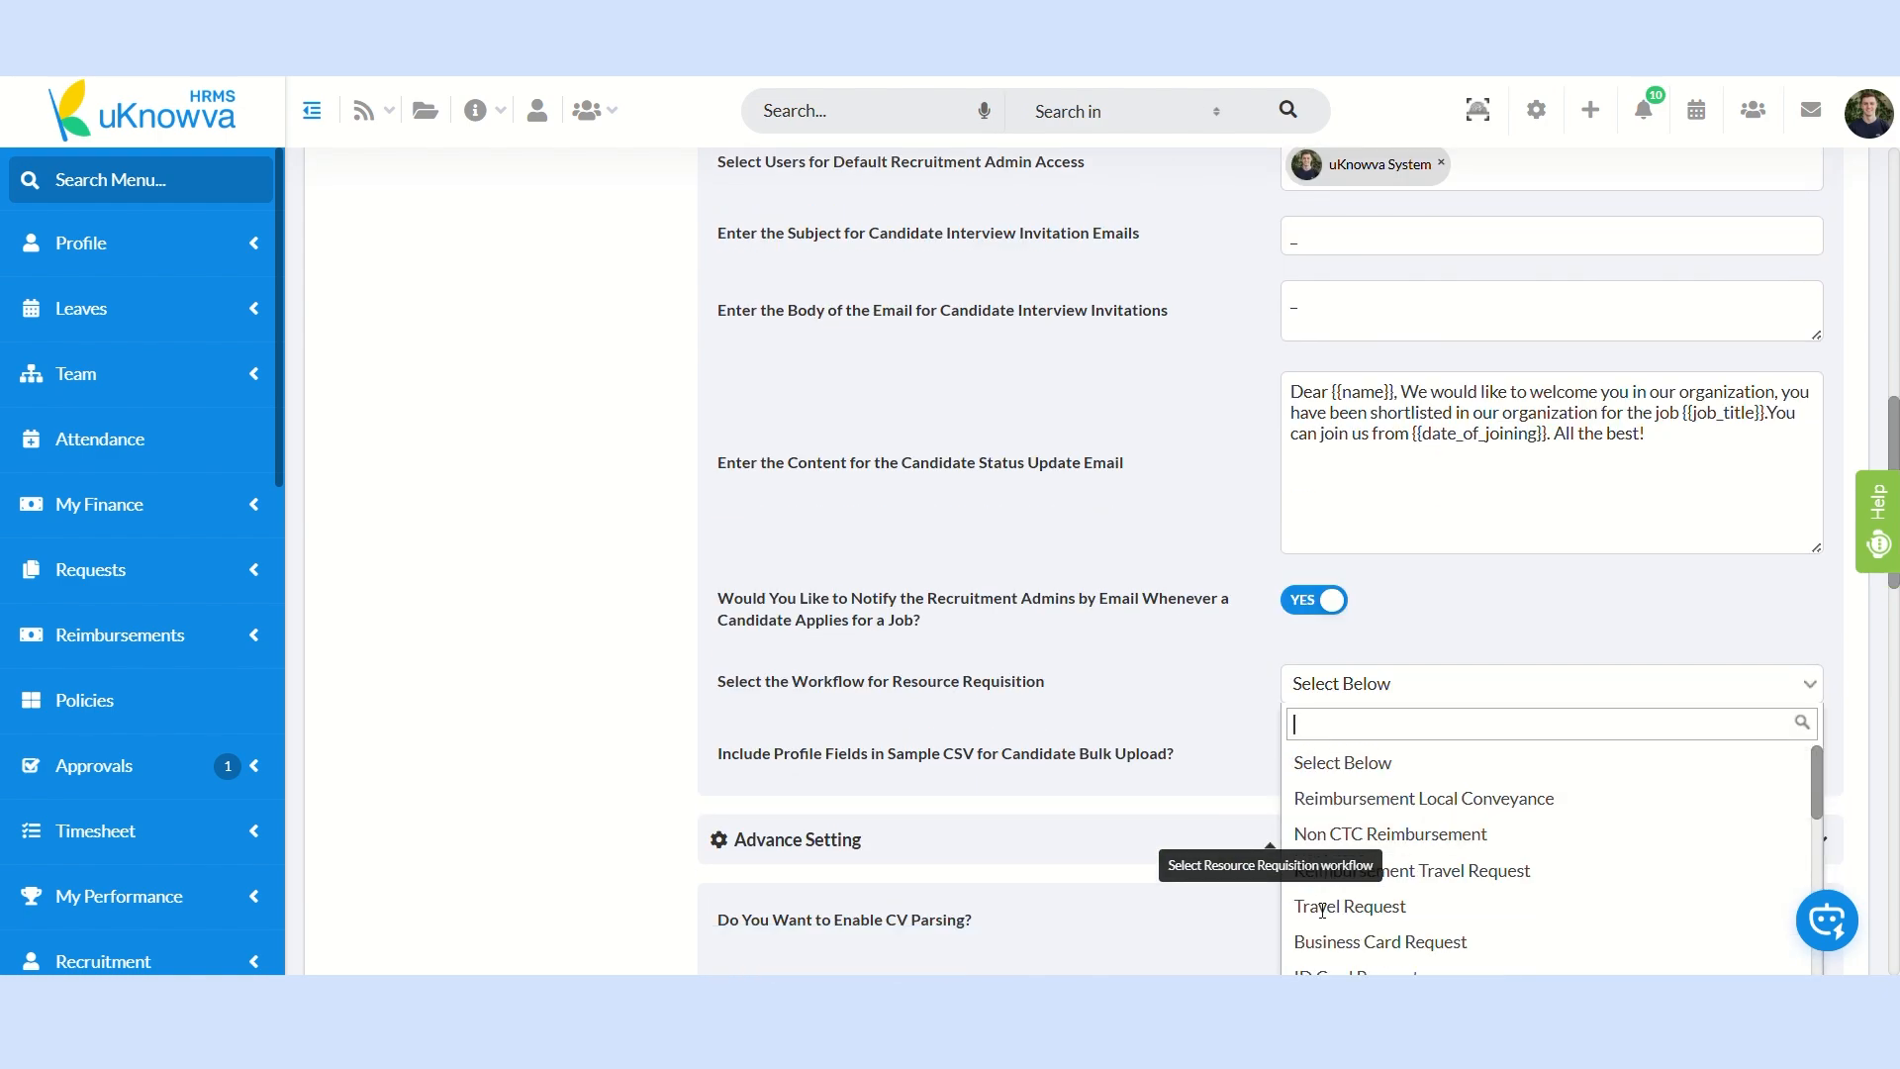
left_click(1174, 729)
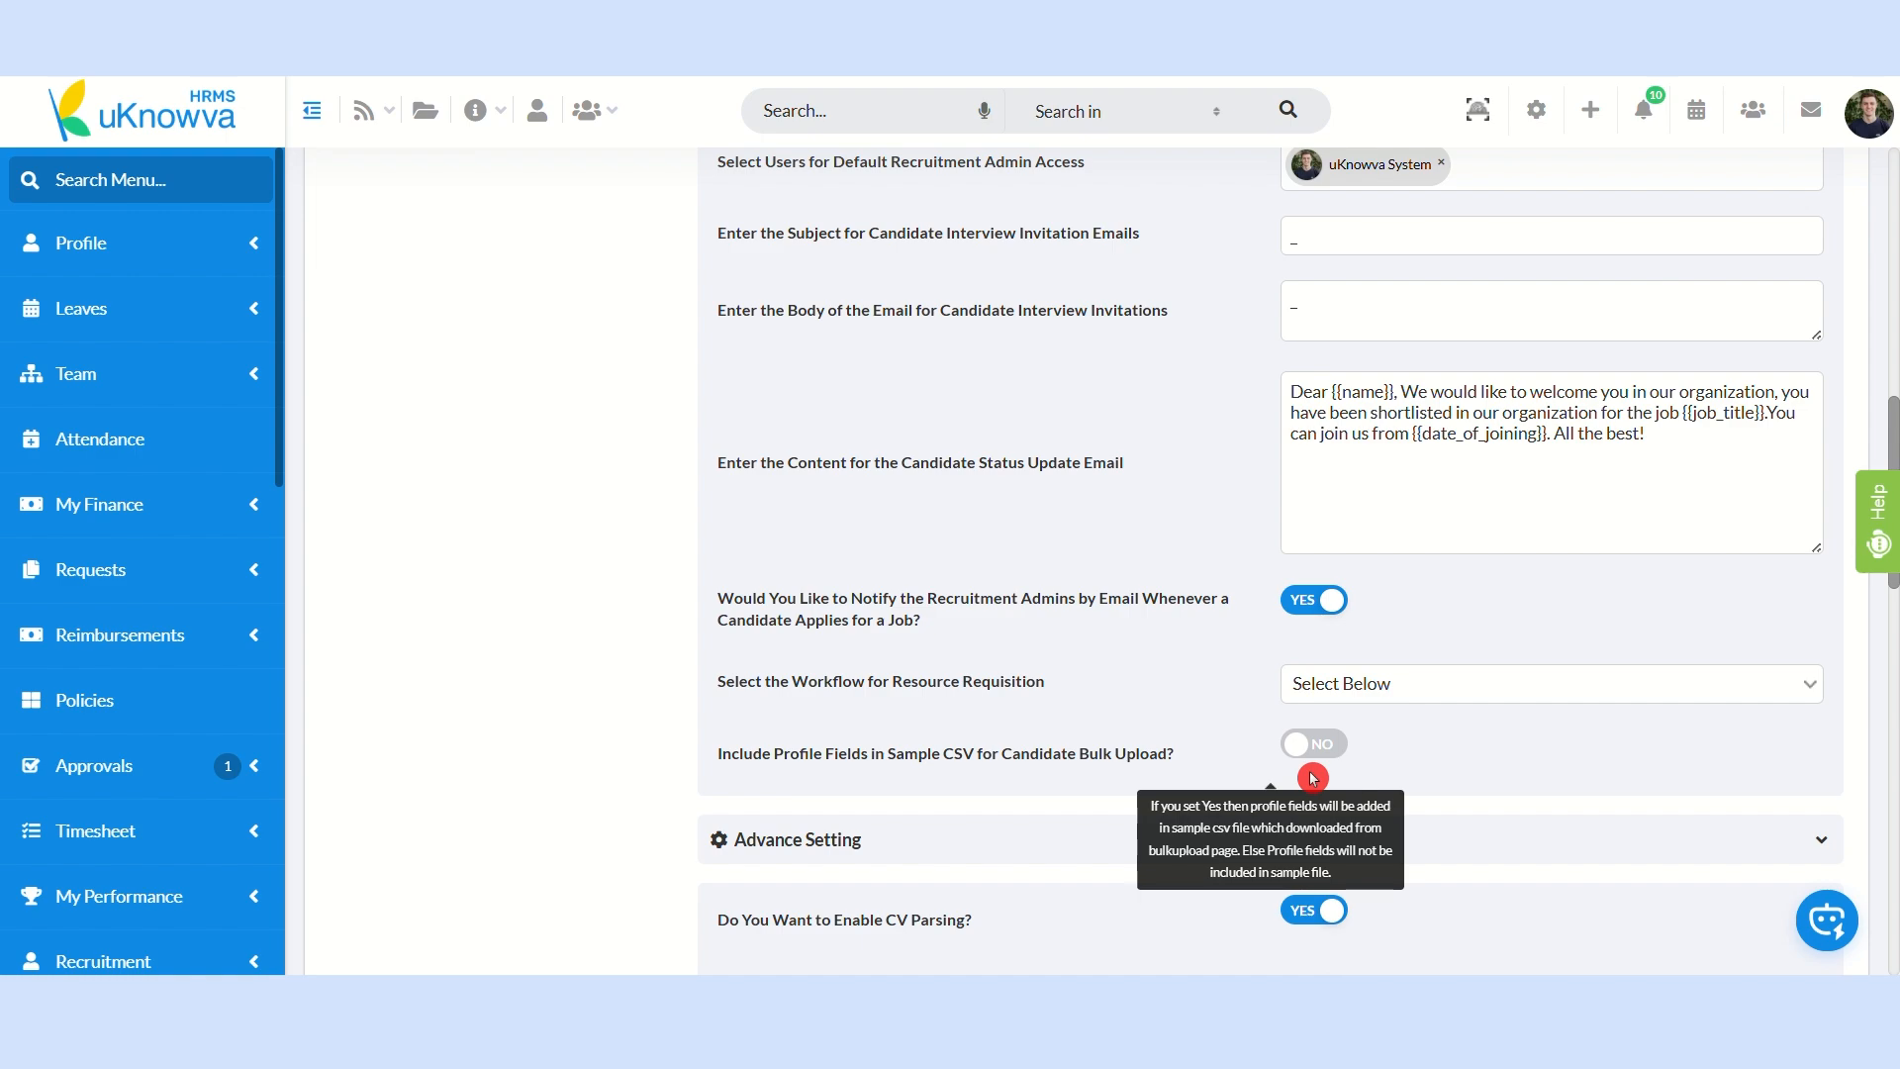
left_click(836, 857)
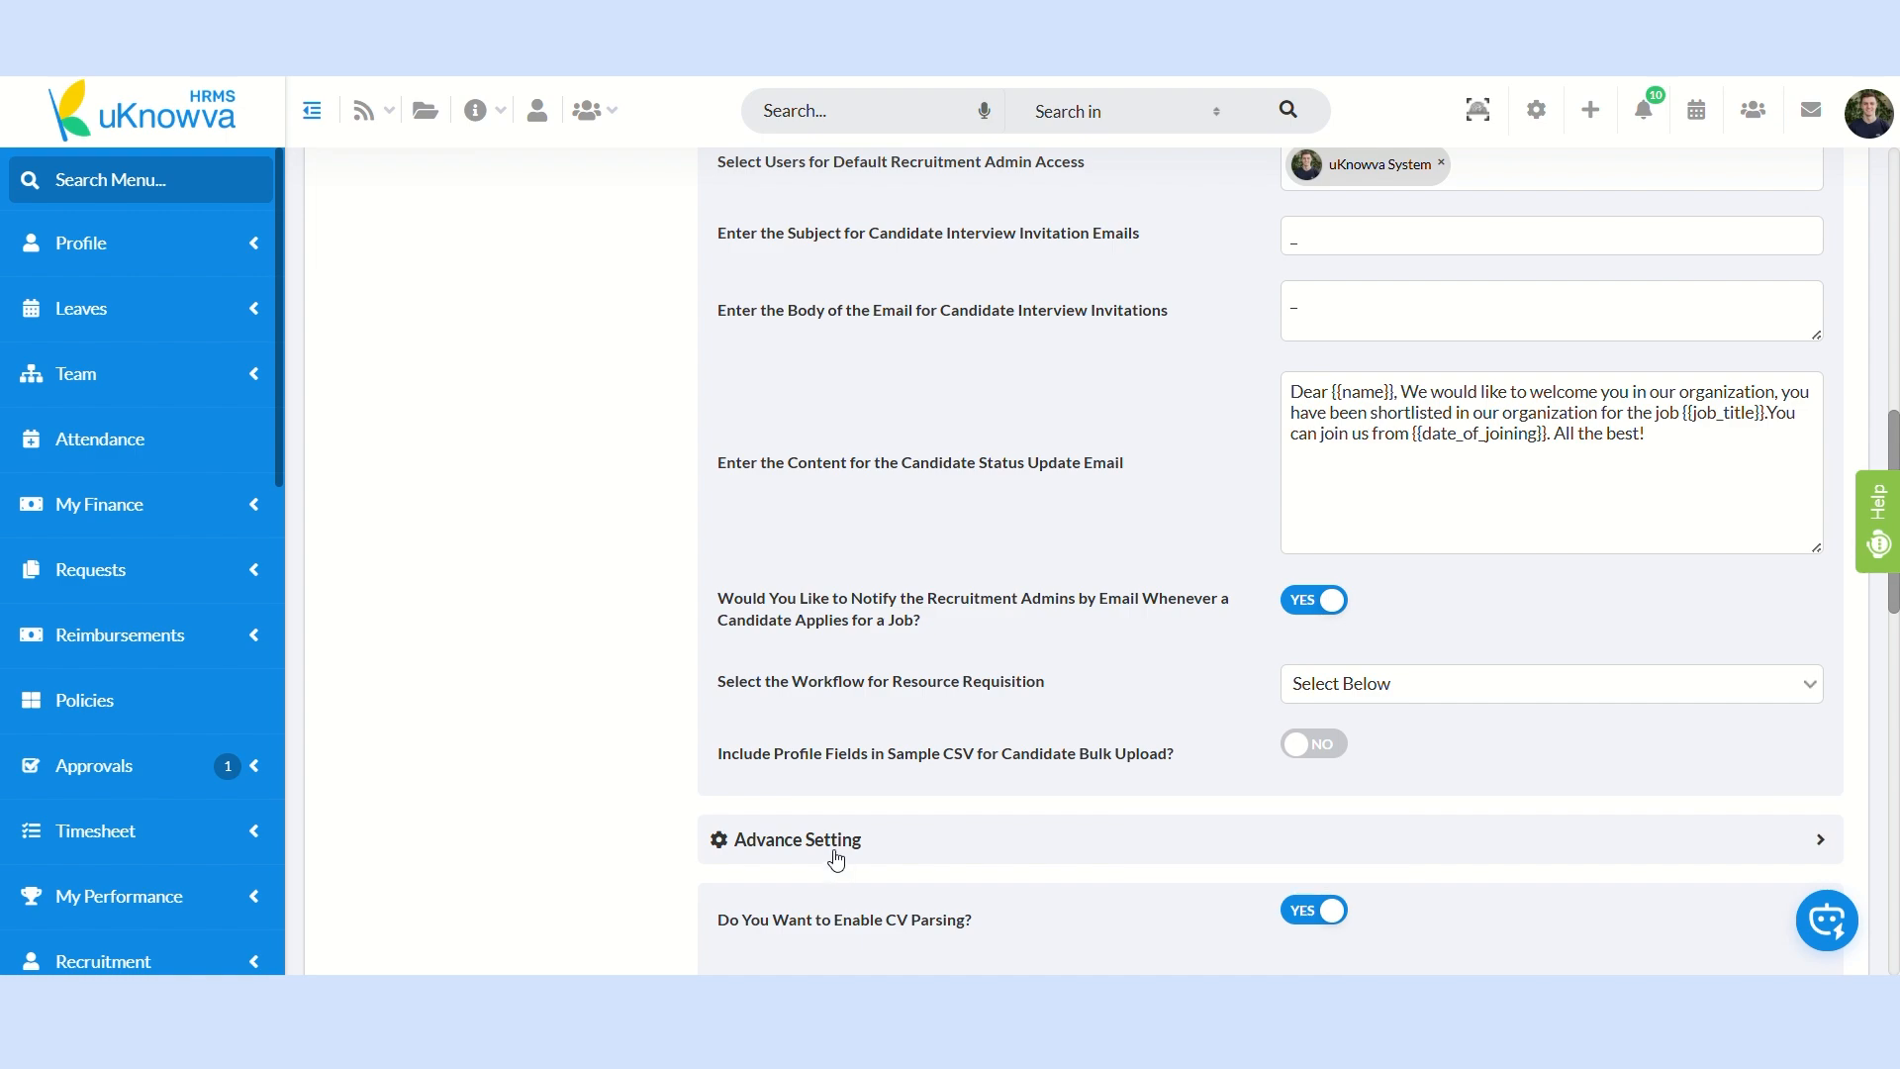
left_click(836, 857)
Step: Turn on sending an email to the candidate when the preonboard link is reactivated
scroll(899, 615, "down", 3)
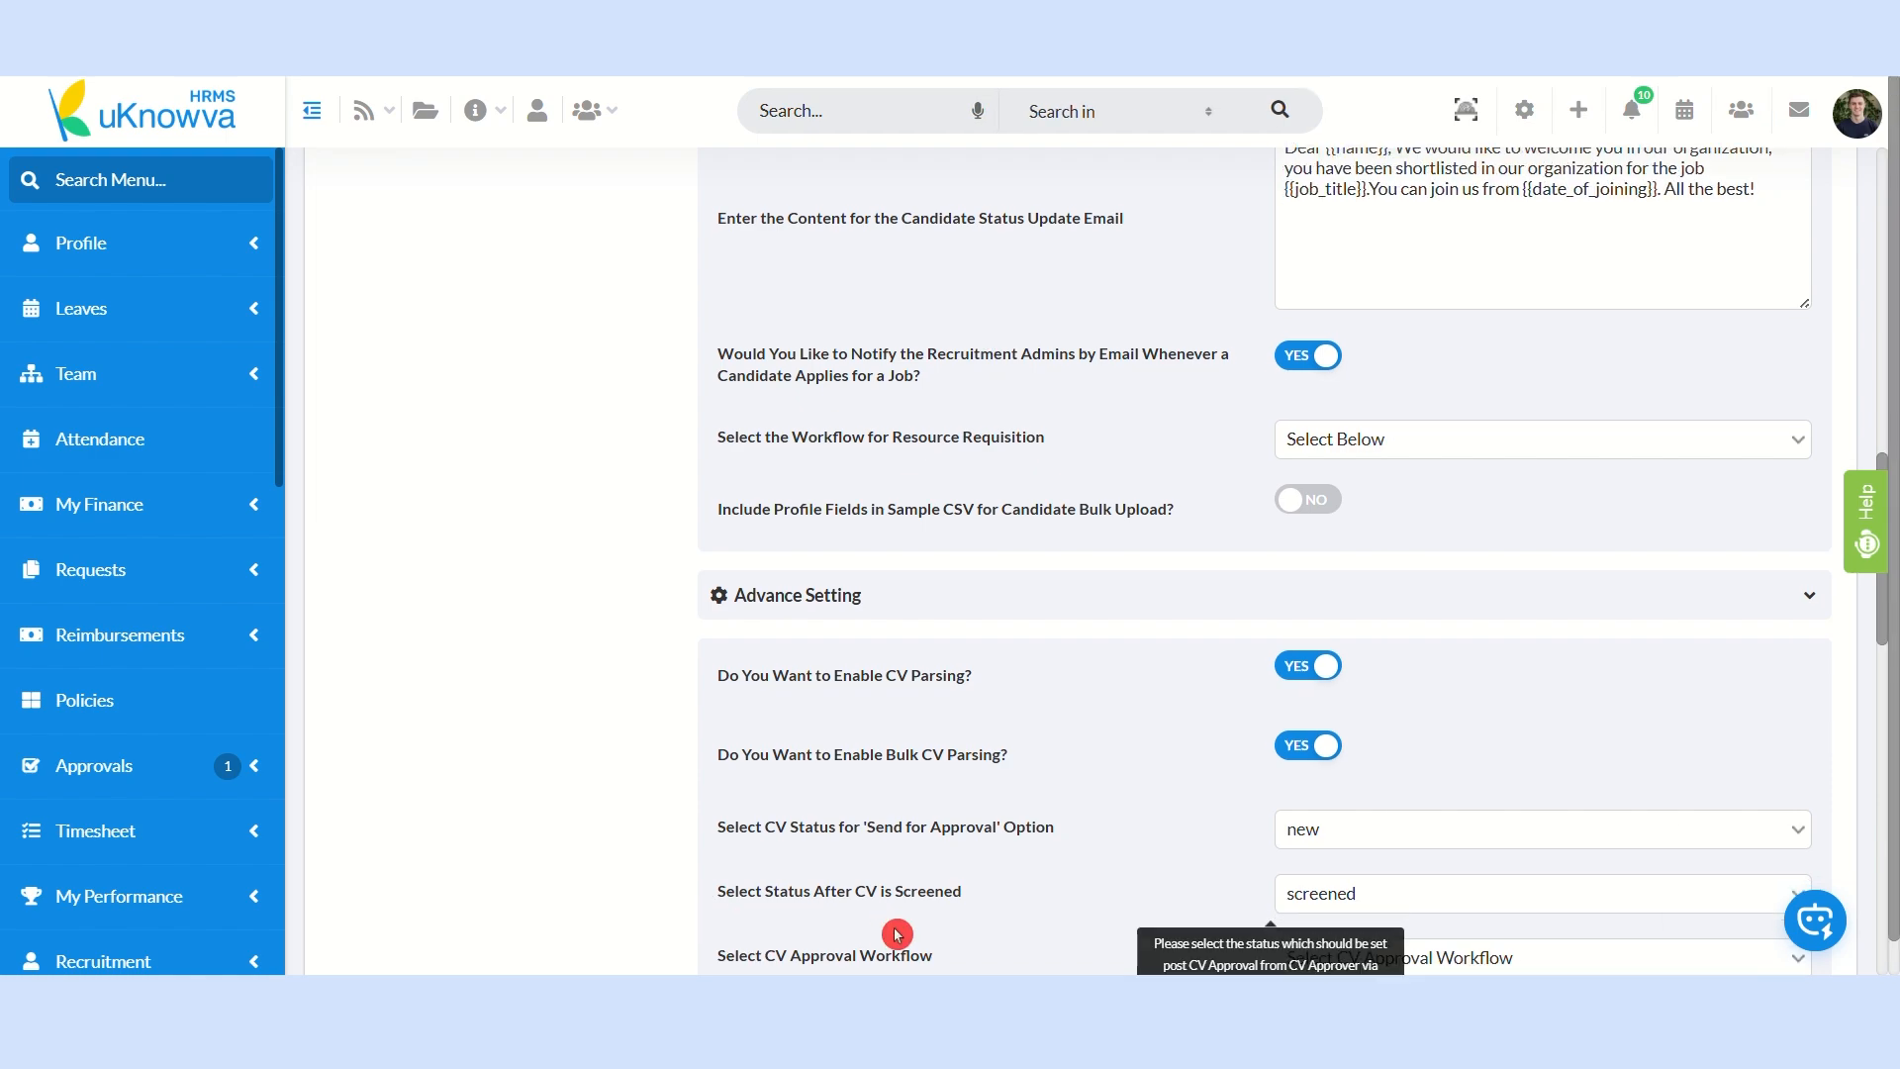
scroll(888, 934, "down", 1)
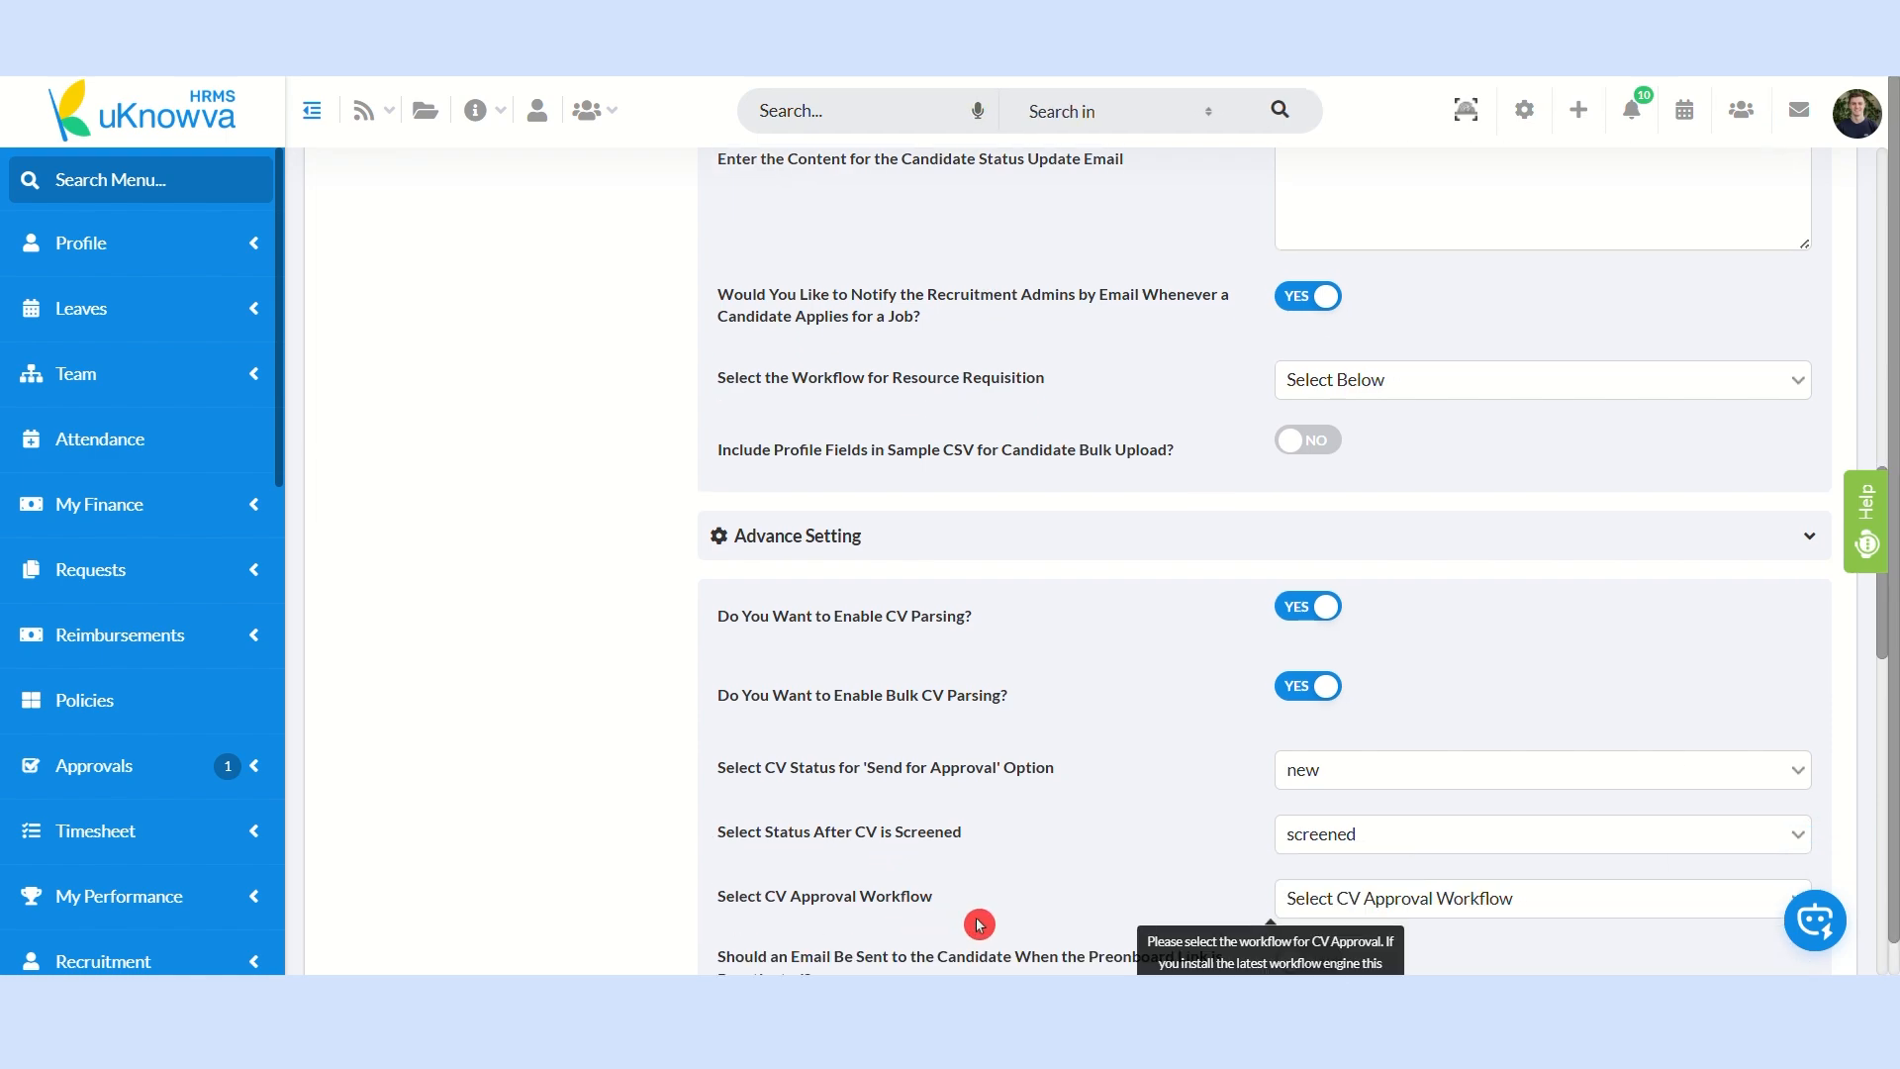
scroll(978, 924, "down", 1)
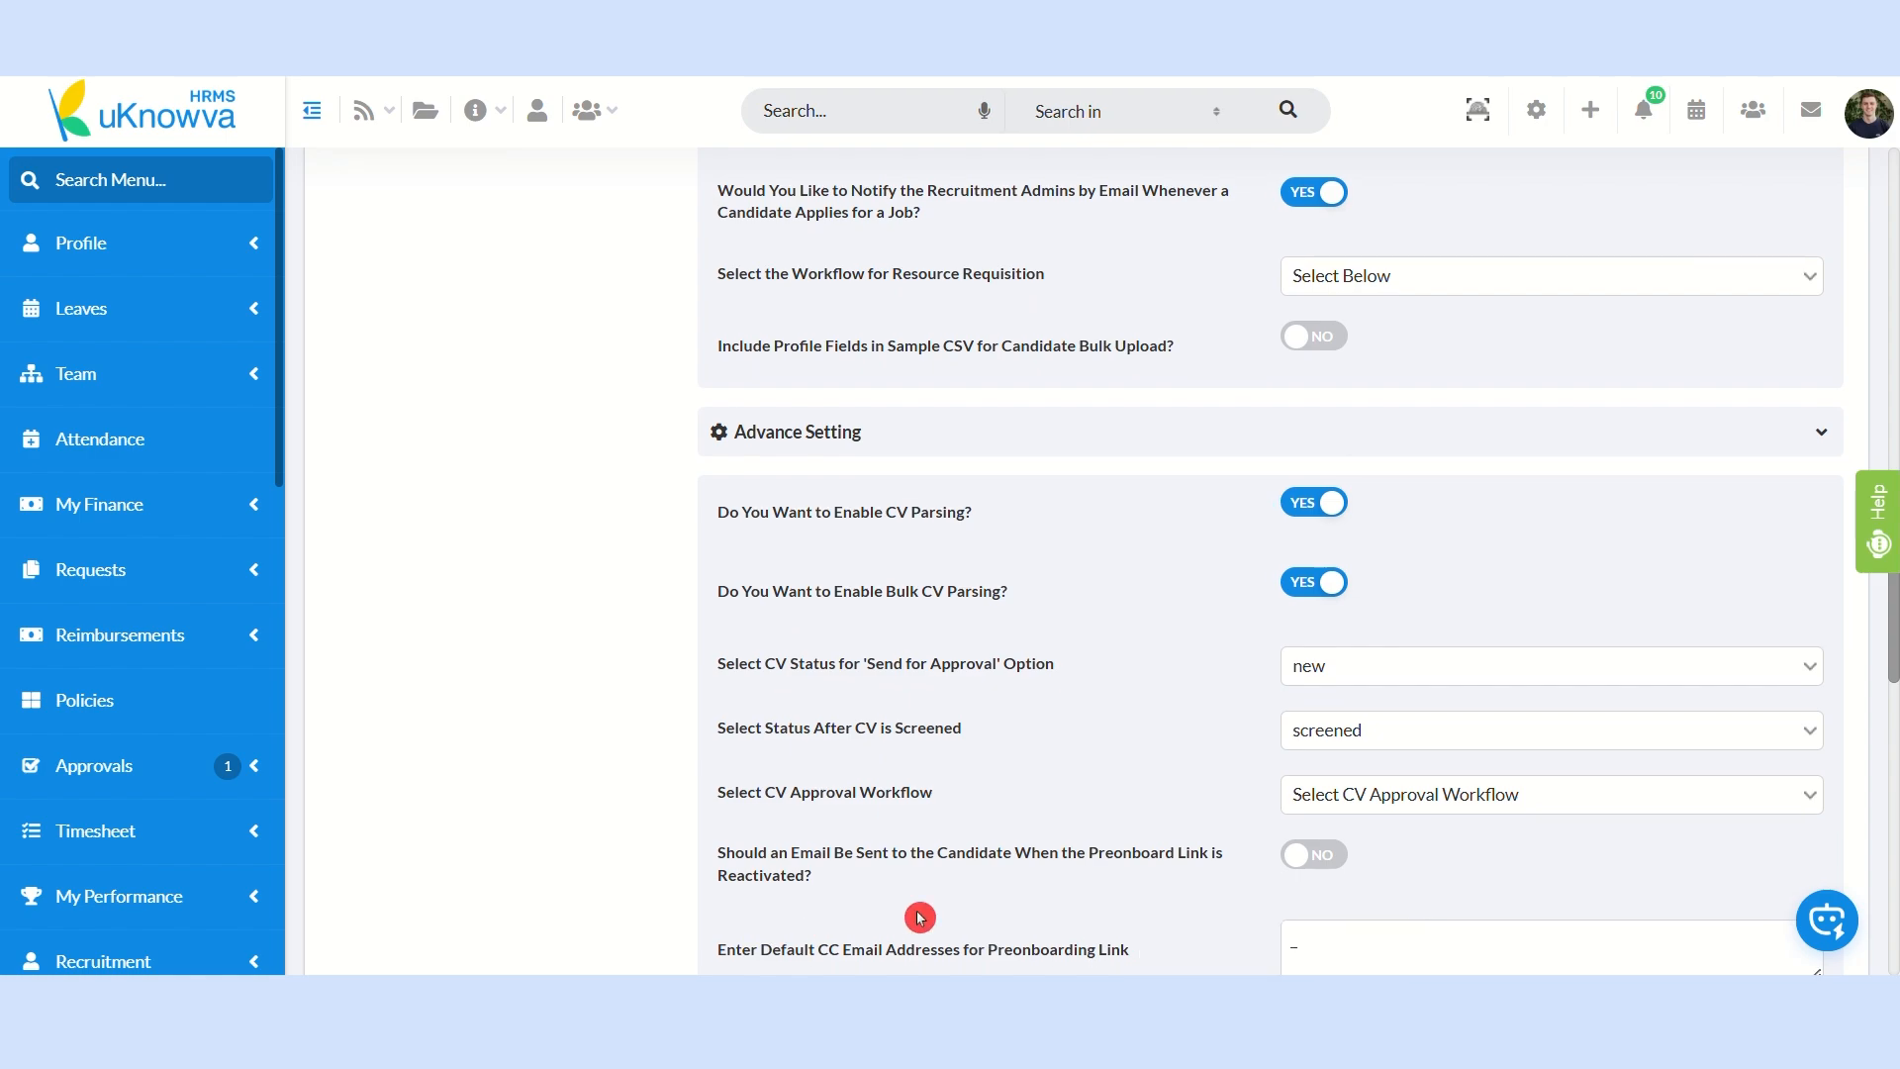
scroll(919, 917, "down", 1)
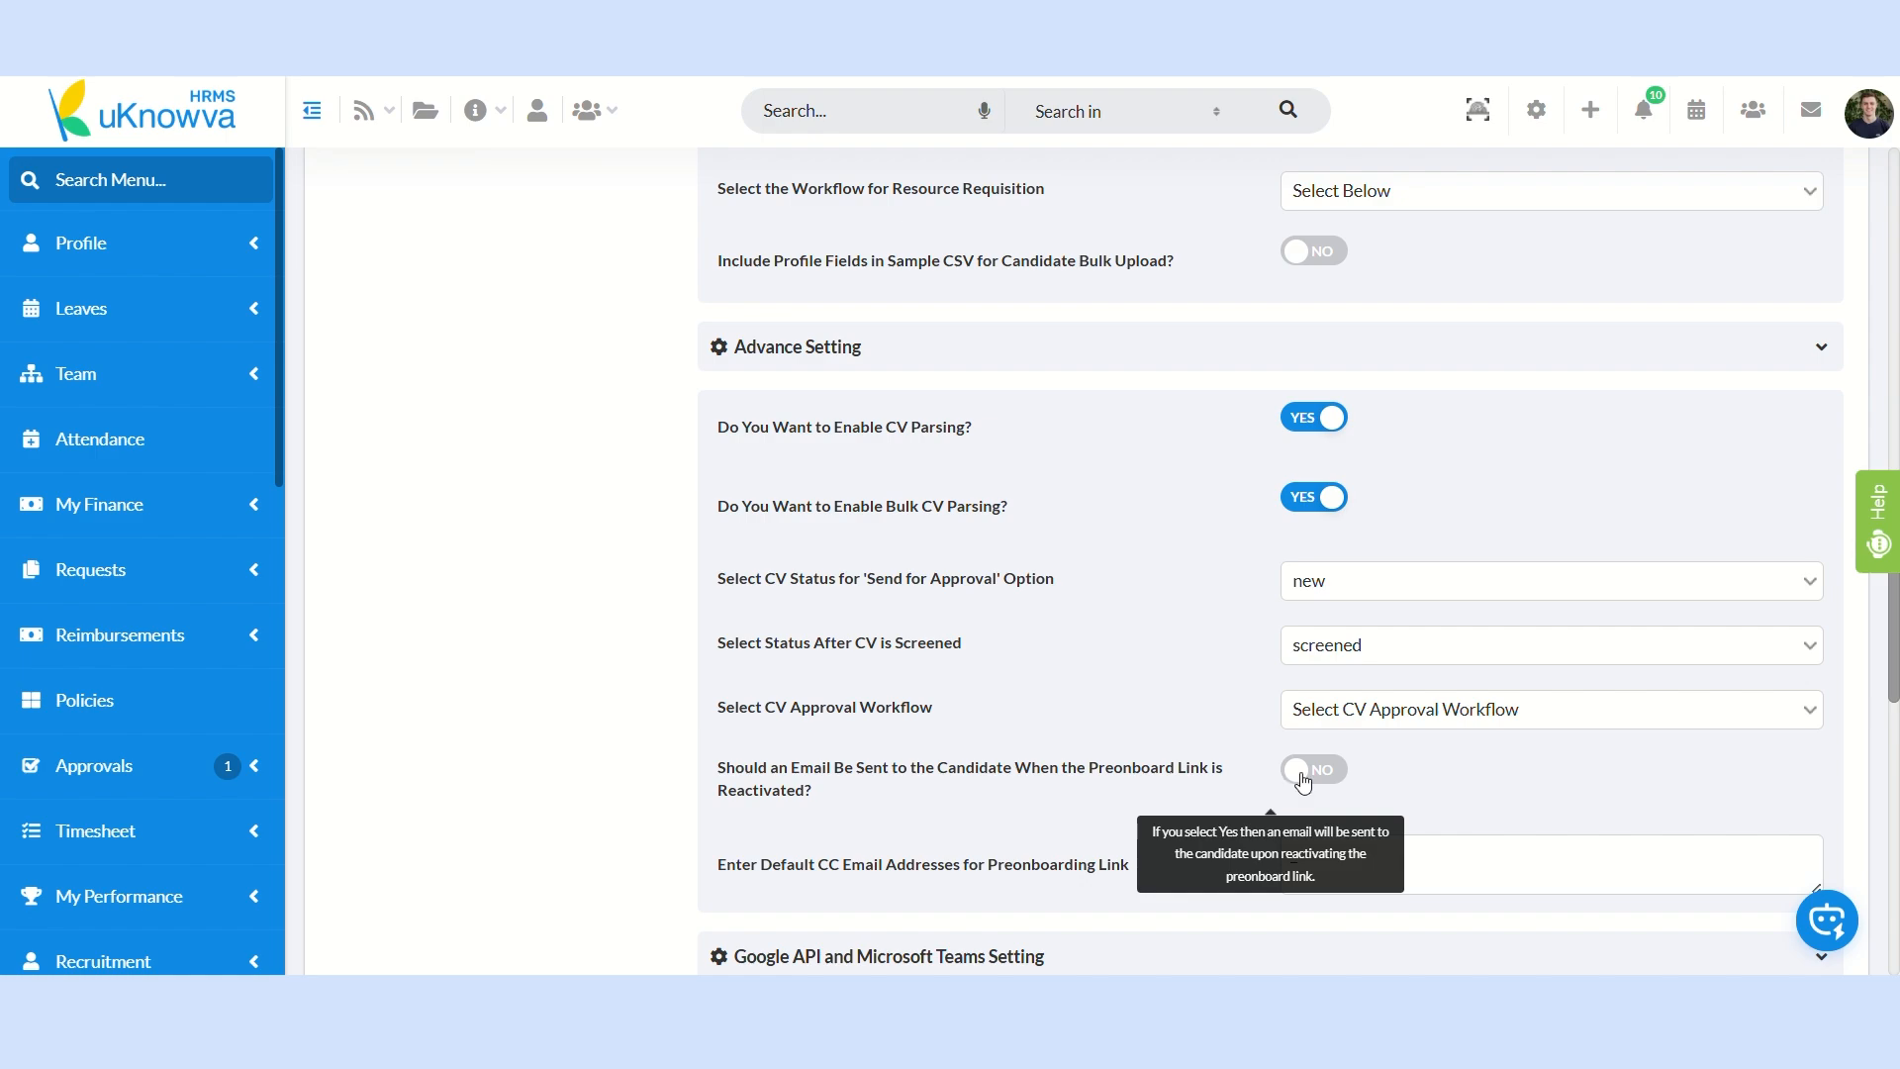
left_click(1303, 777)
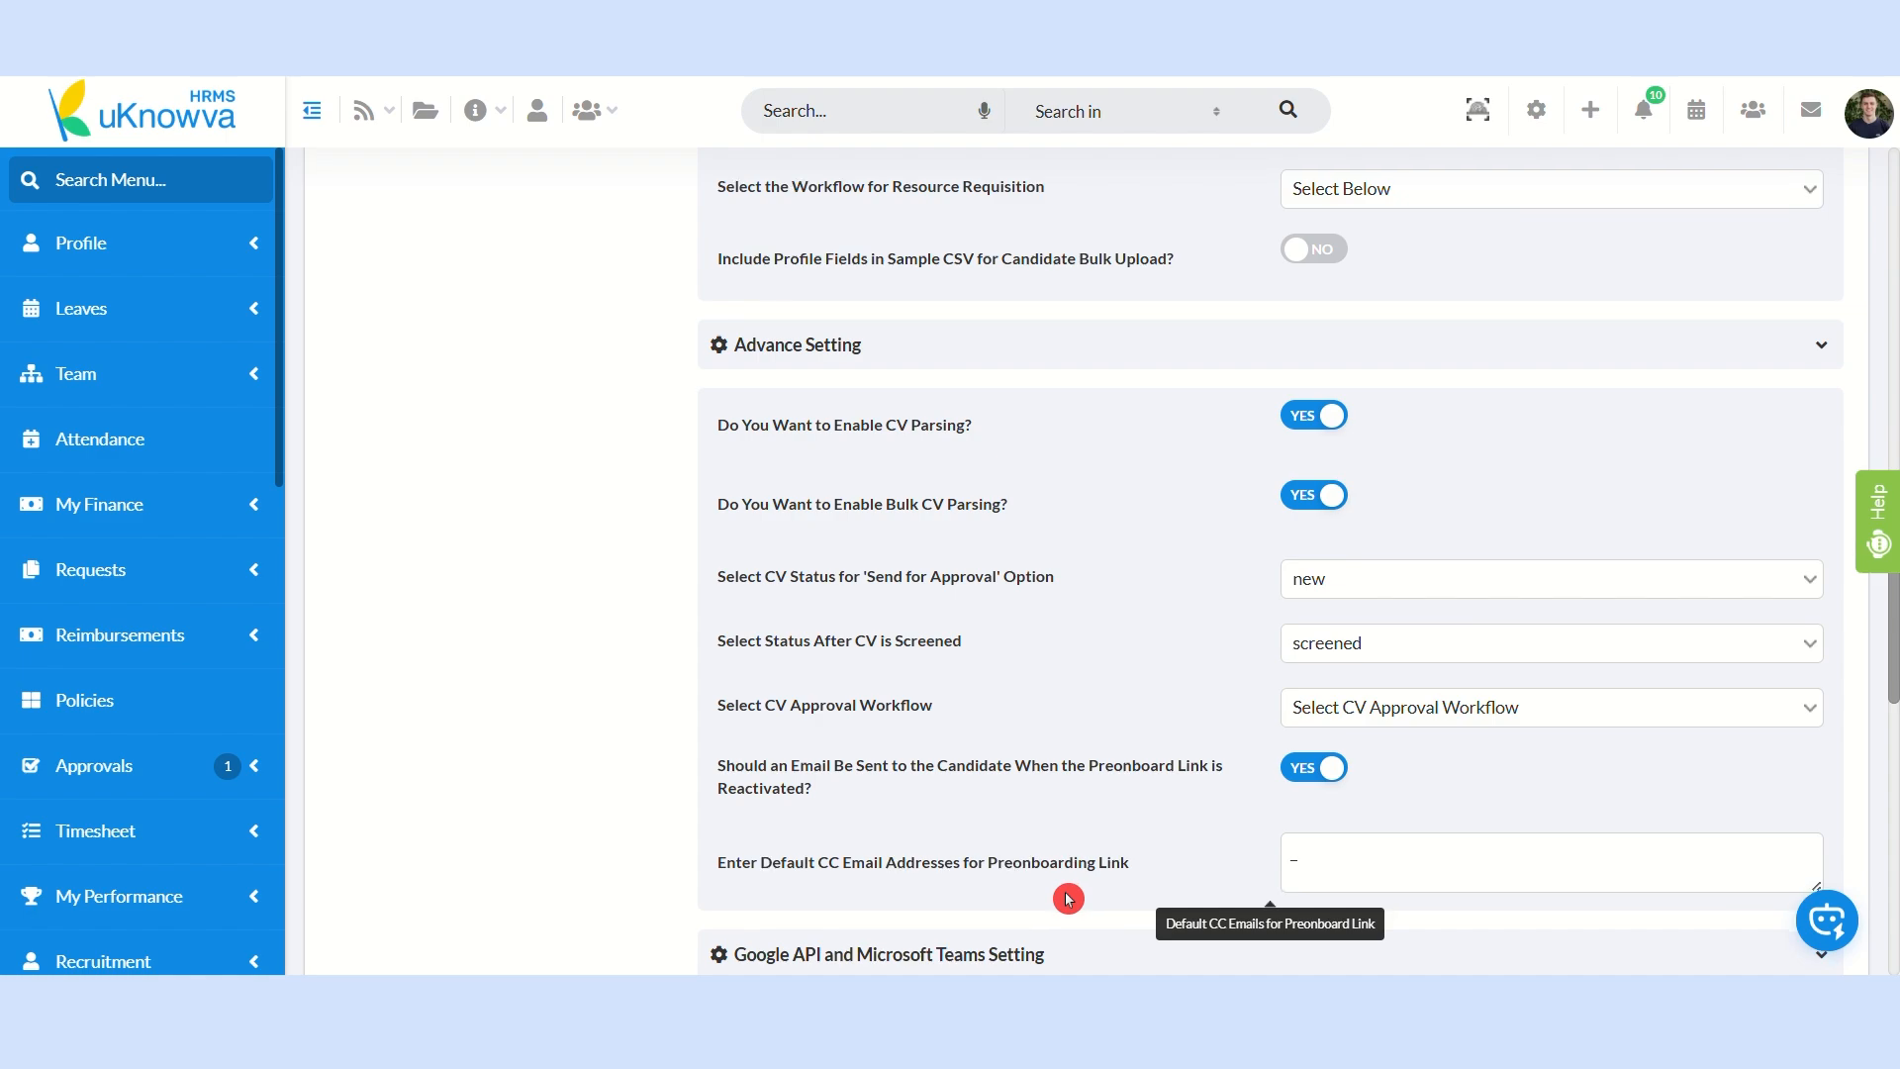
Step: Confirm and proceed with the changed recruitment management settings
scroll(1068, 898, "down", 2)
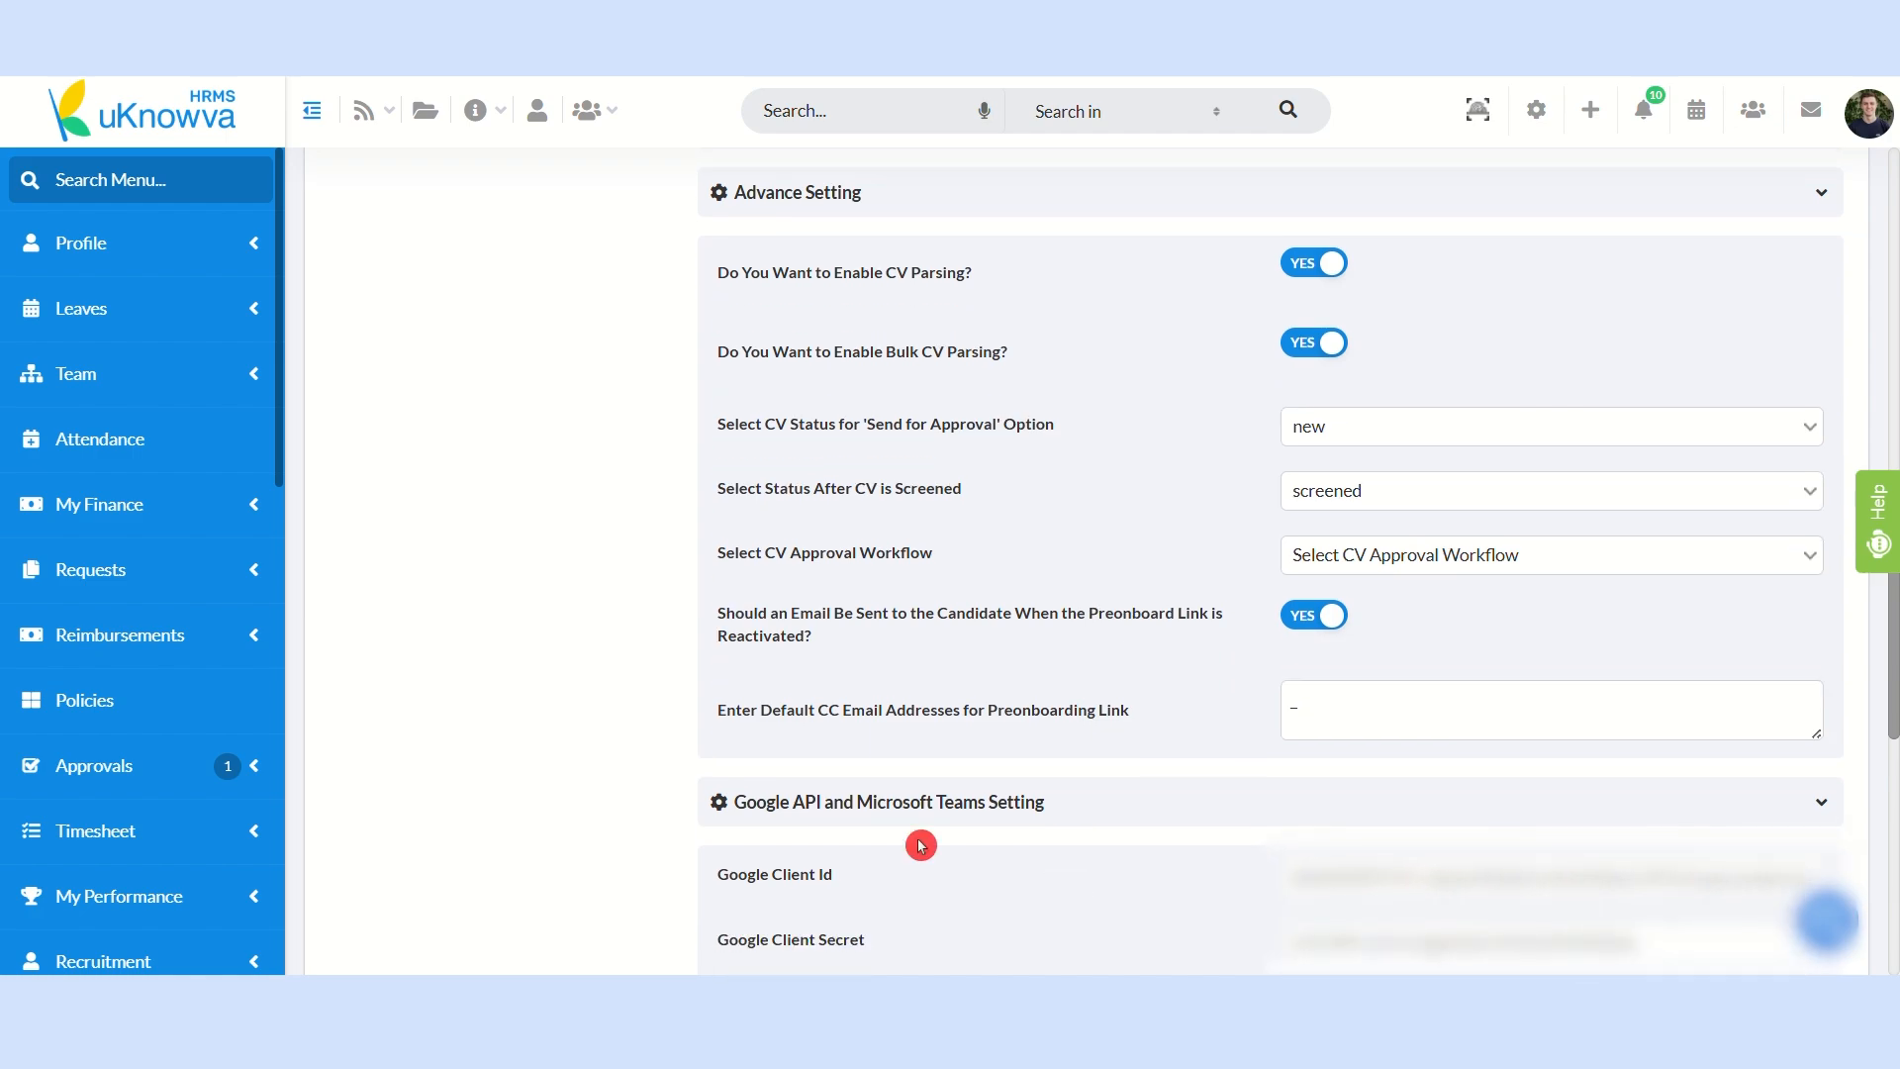
scroll(991, 829, "down", 3)
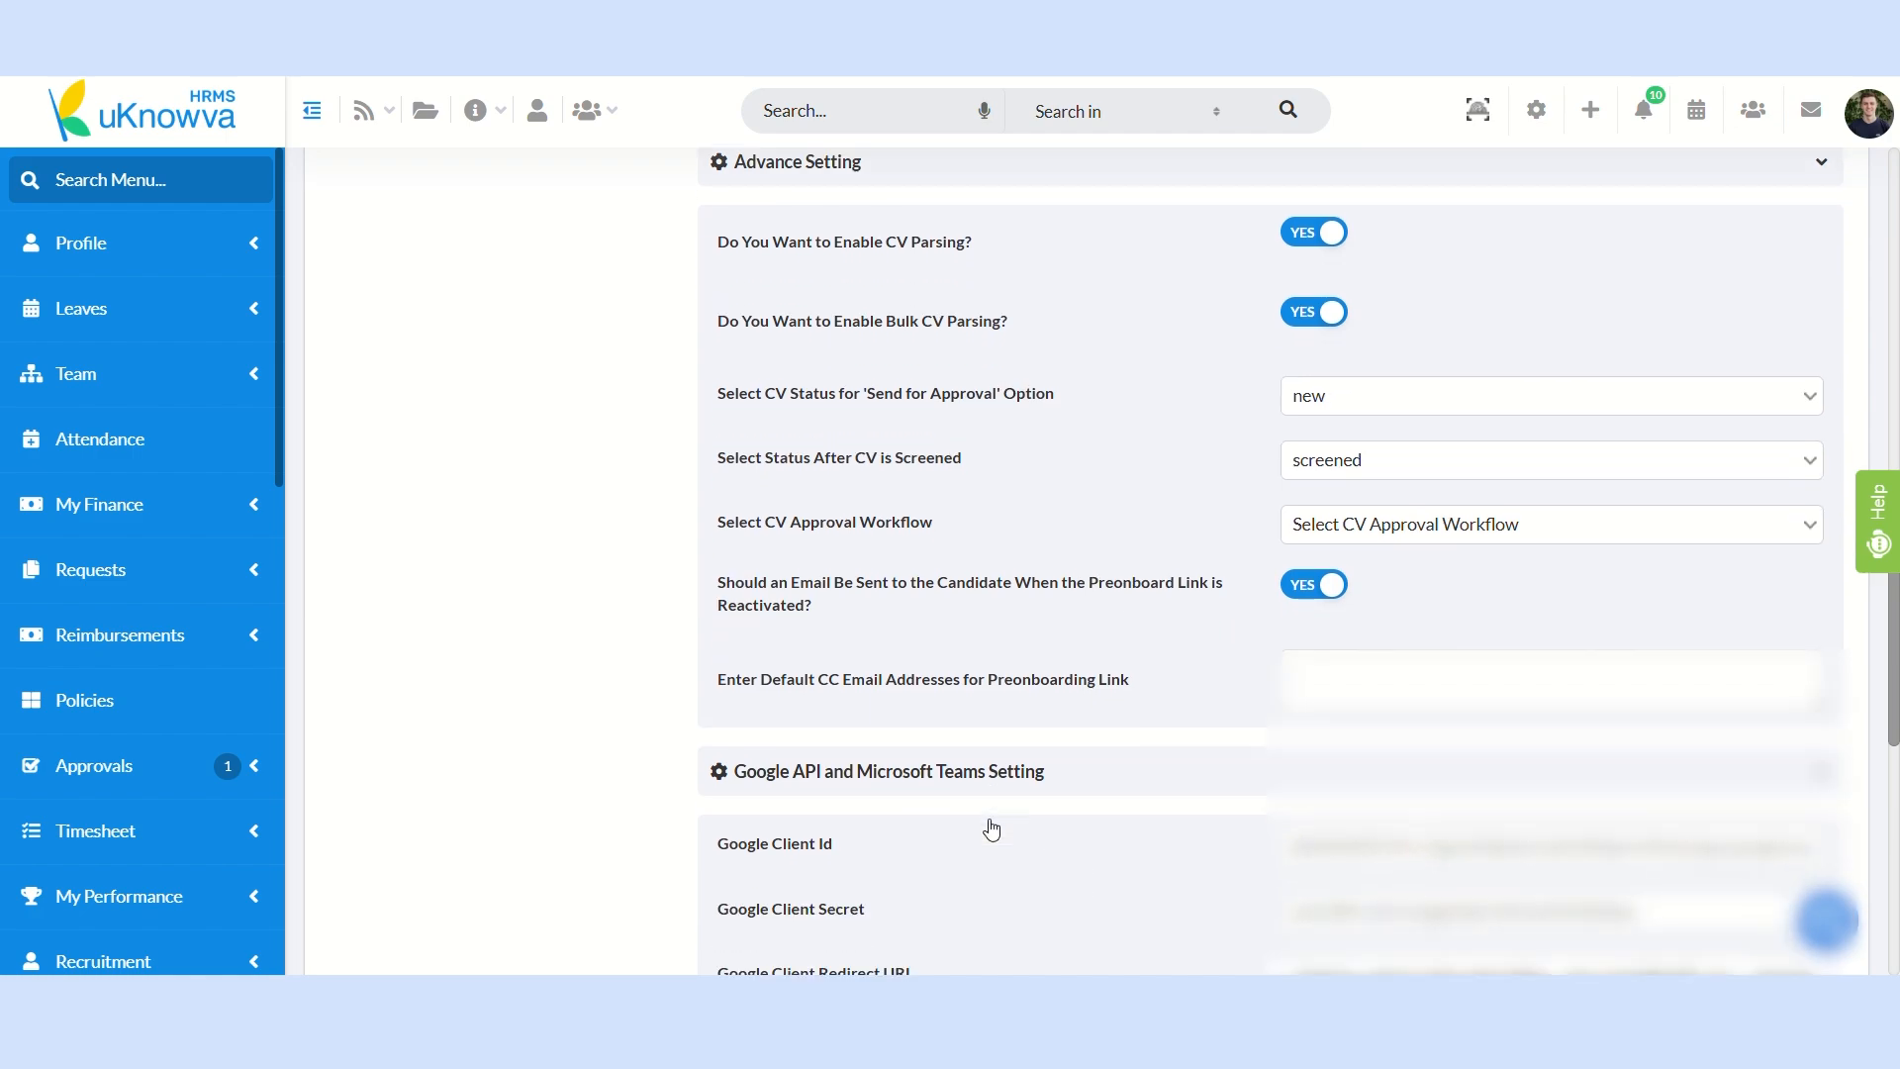
scroll(998, 834, "down", 3)
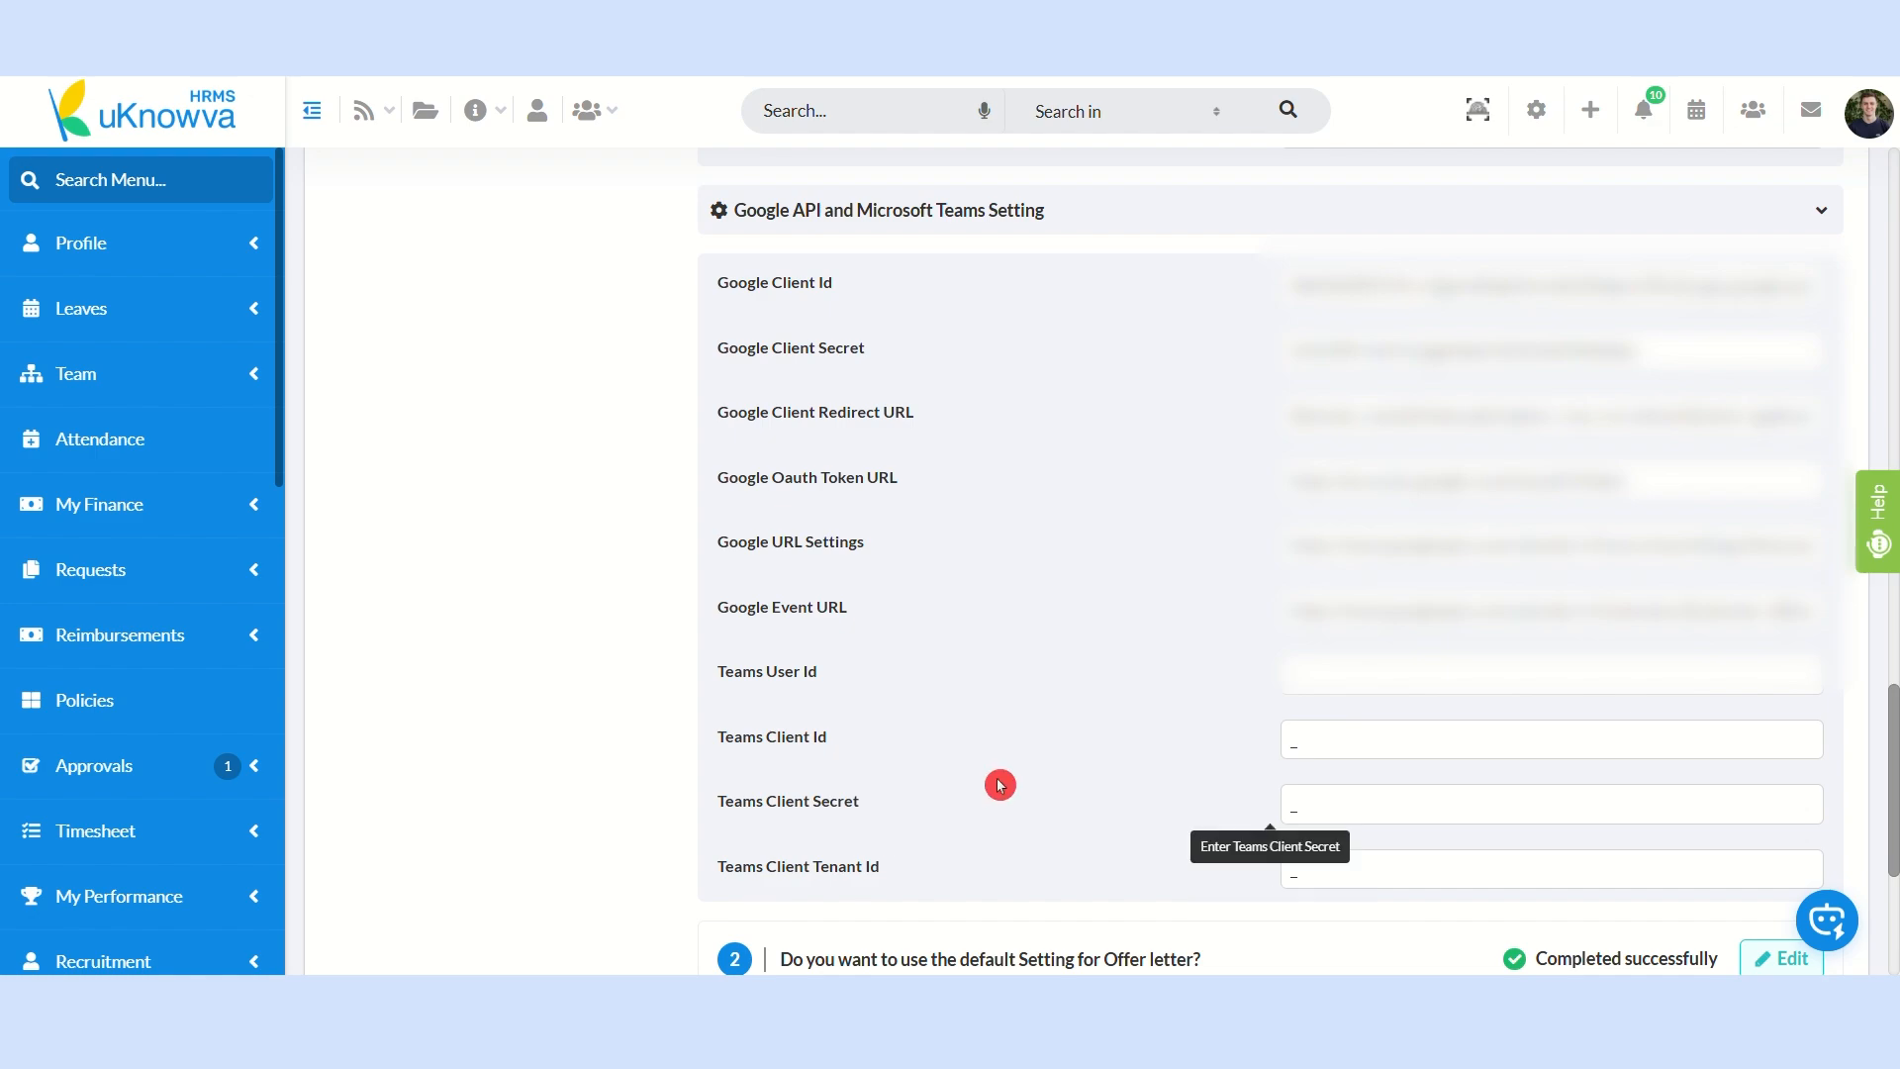
scroll(998, 785, "up", 2)
scroll(1000, 785, "up", 10)
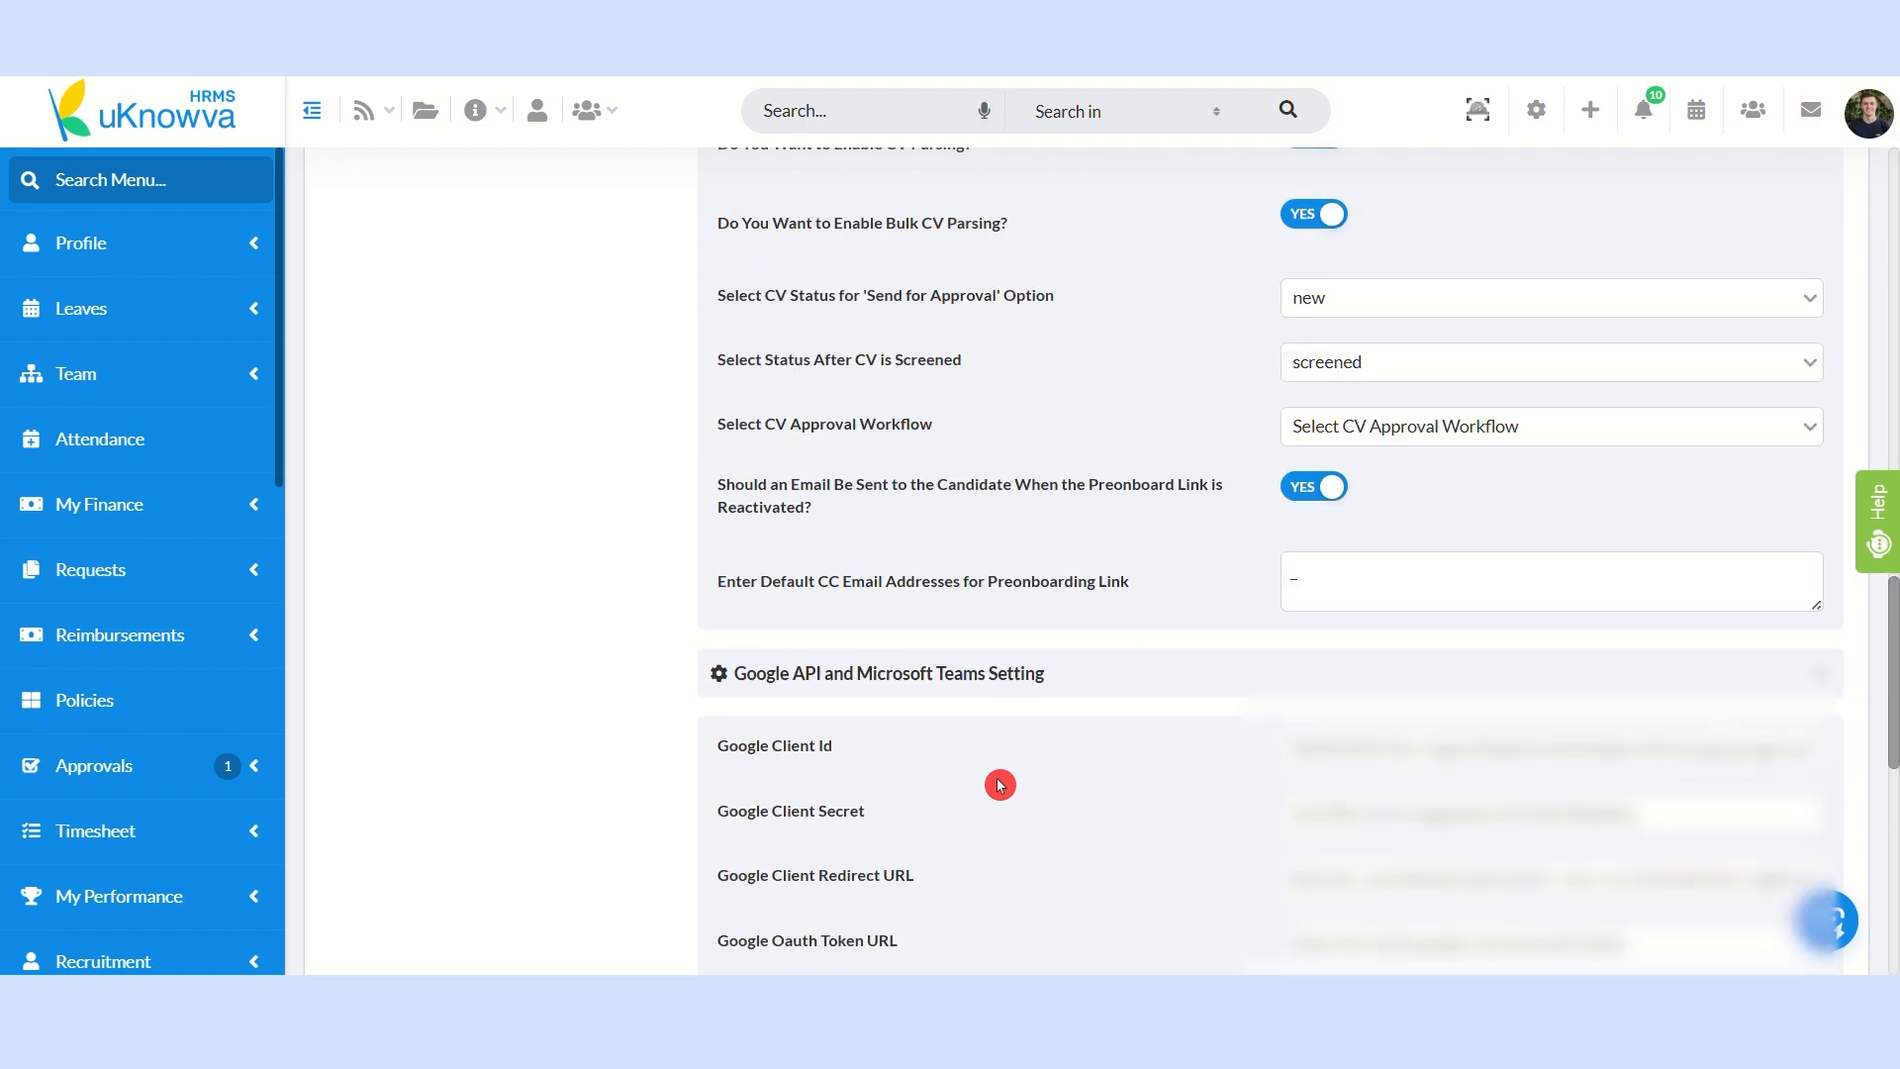
scroll(1000, 785, "up", 7)
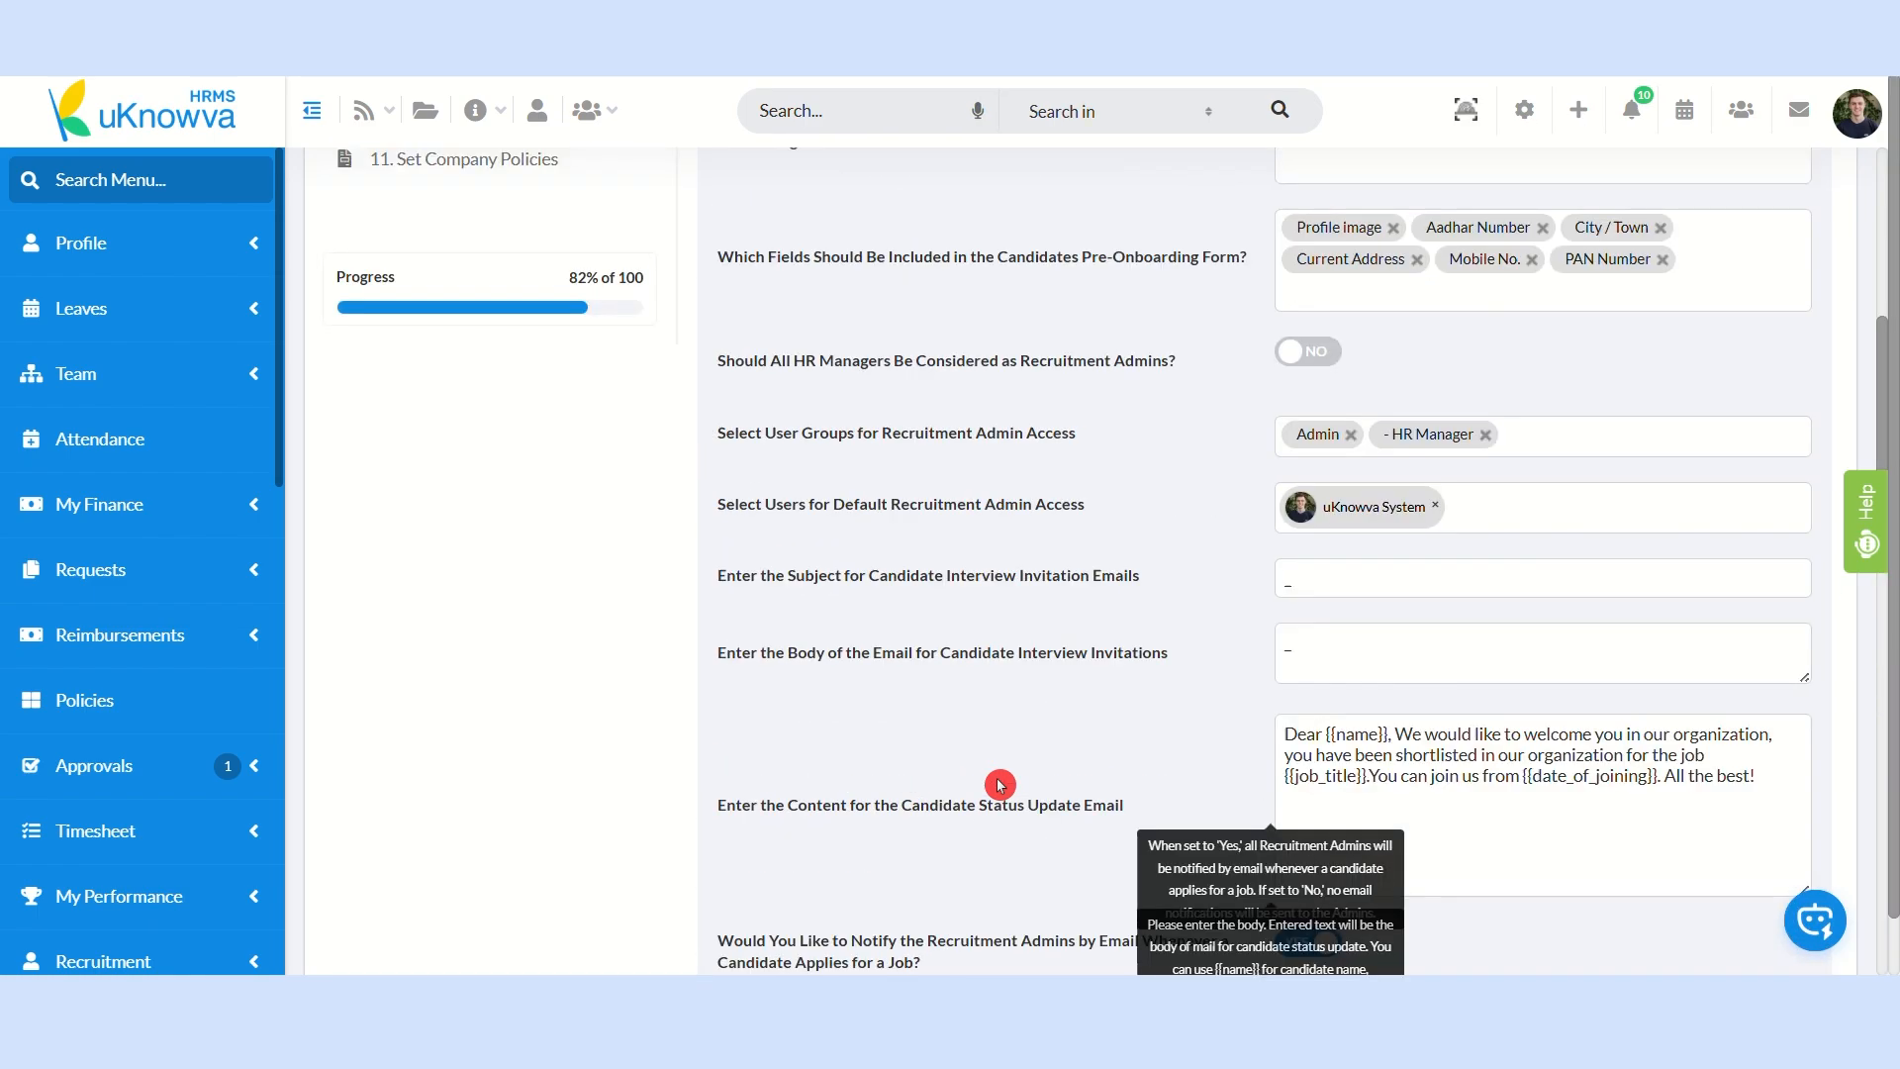
scroll(1111, 654, "up", 1)
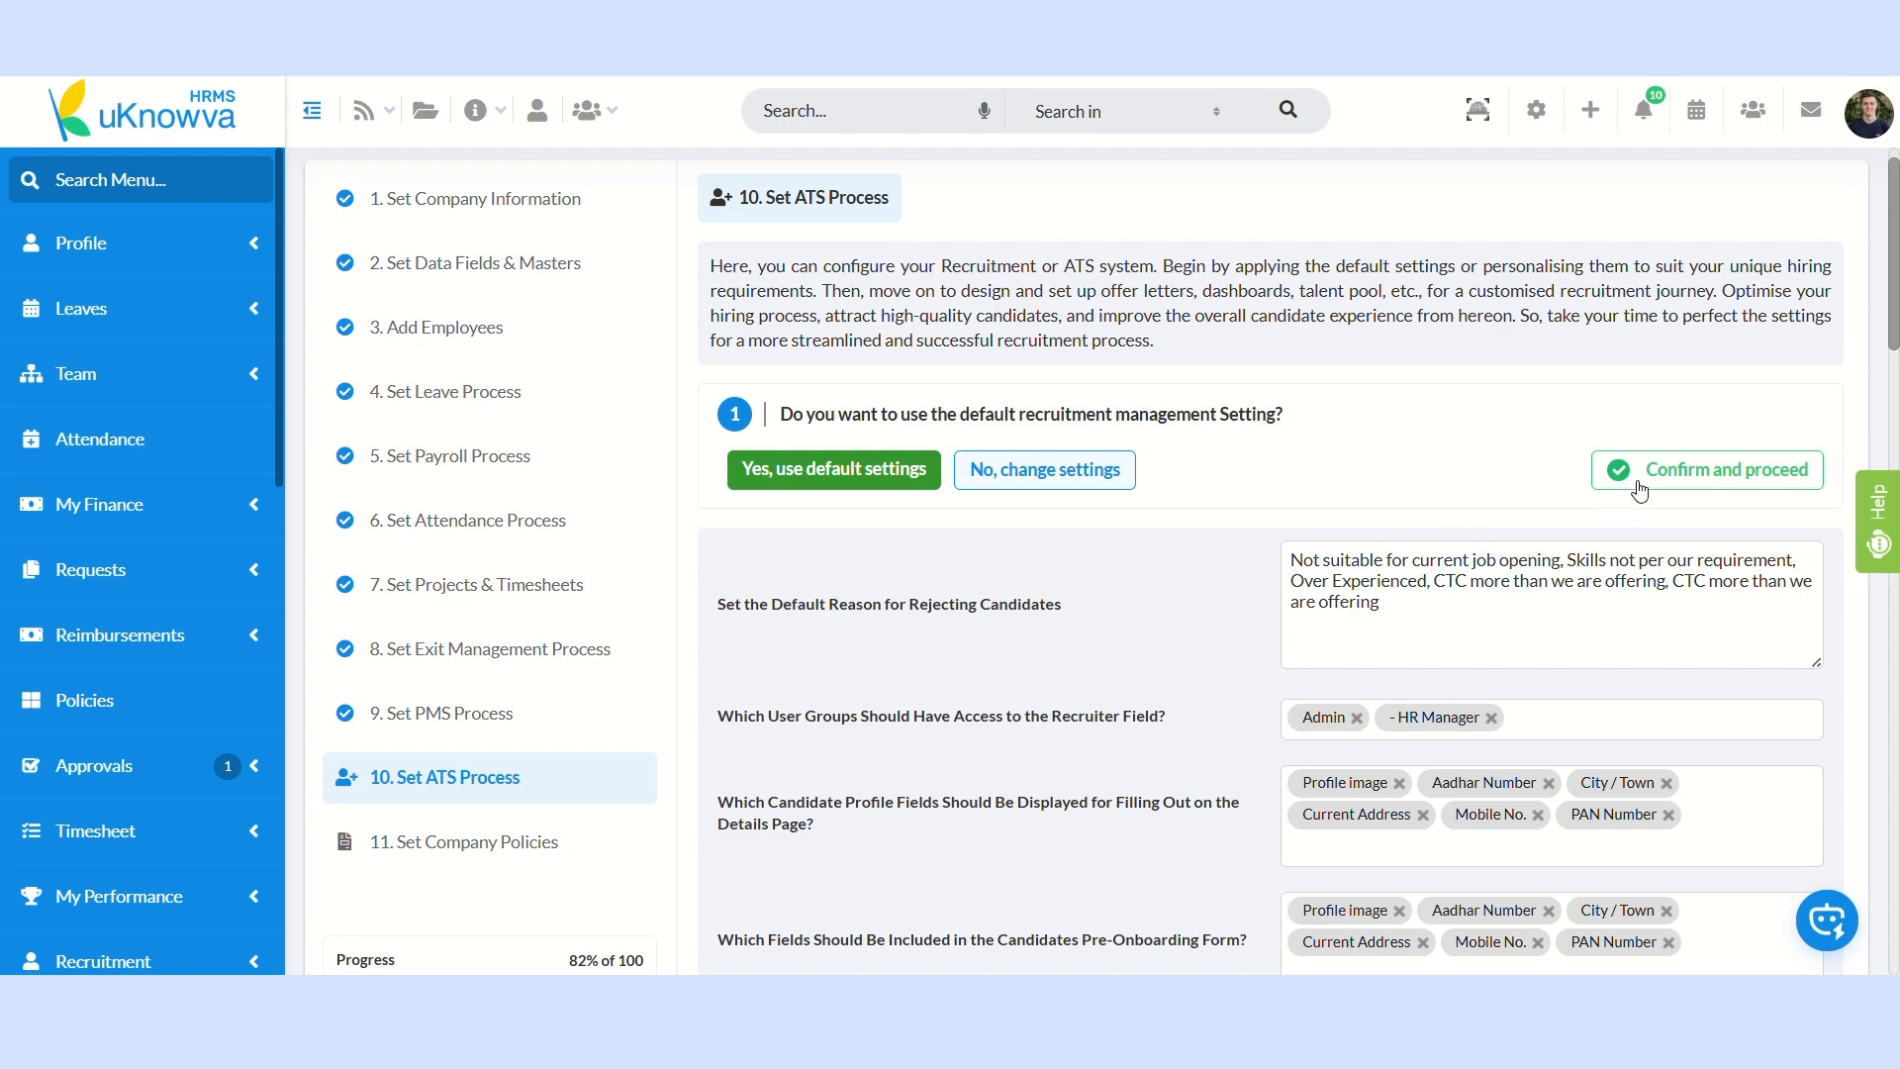
left_click(1639, 489)
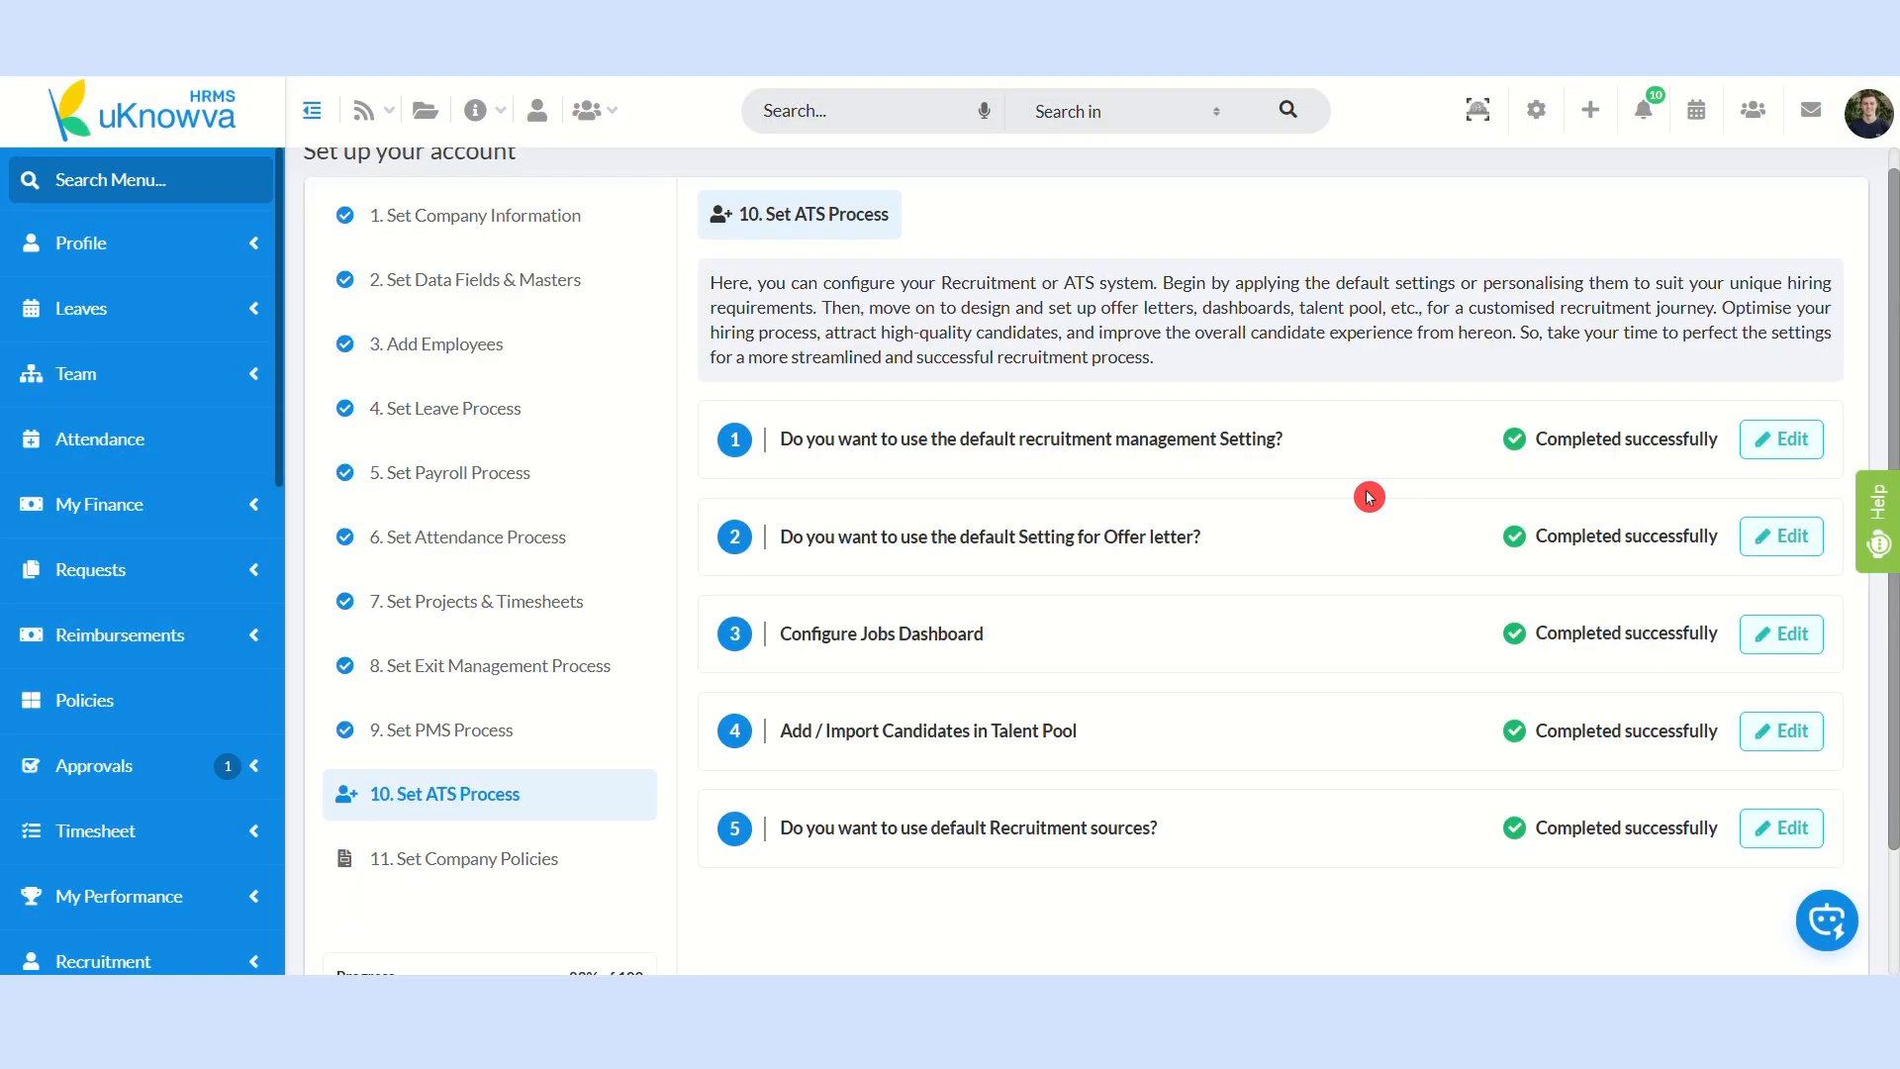